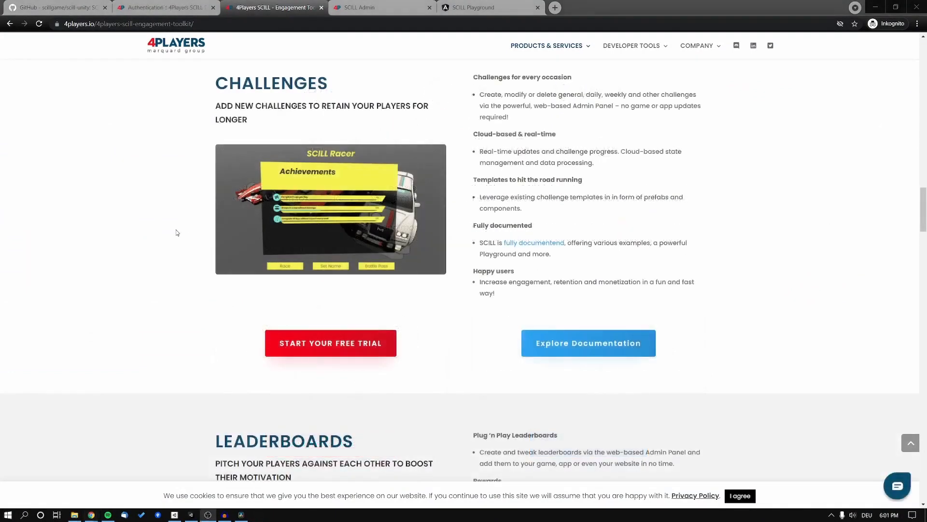
Review the leaderboard and battle pass sections of the SCILL product page and the sections of the SCILL documentation homepage.
scroll(176, 233, "down", 7)
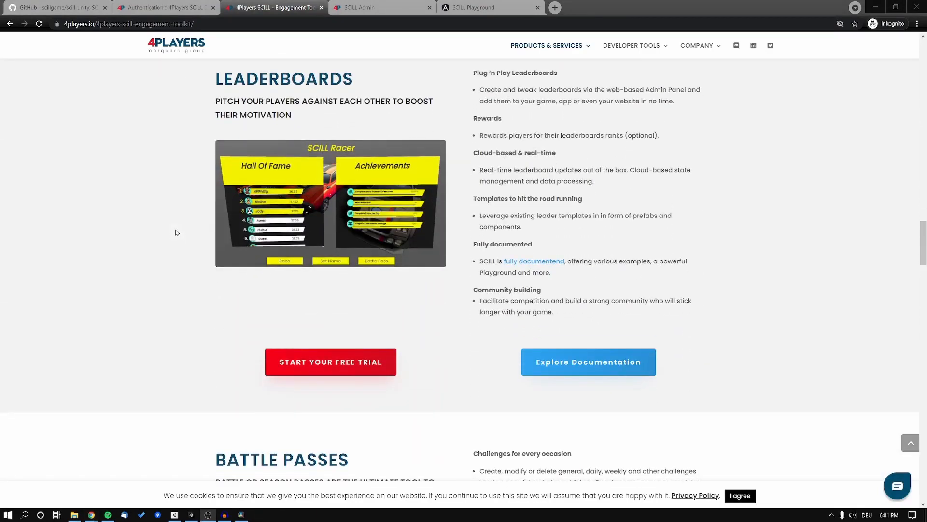
scroll(176, 232, "down", 7)
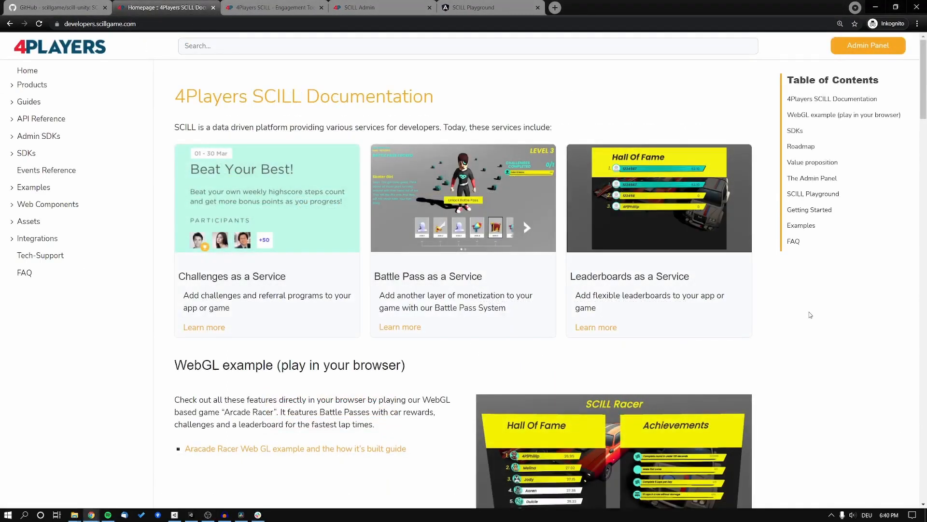
scroll(810, 315, "down", 5)
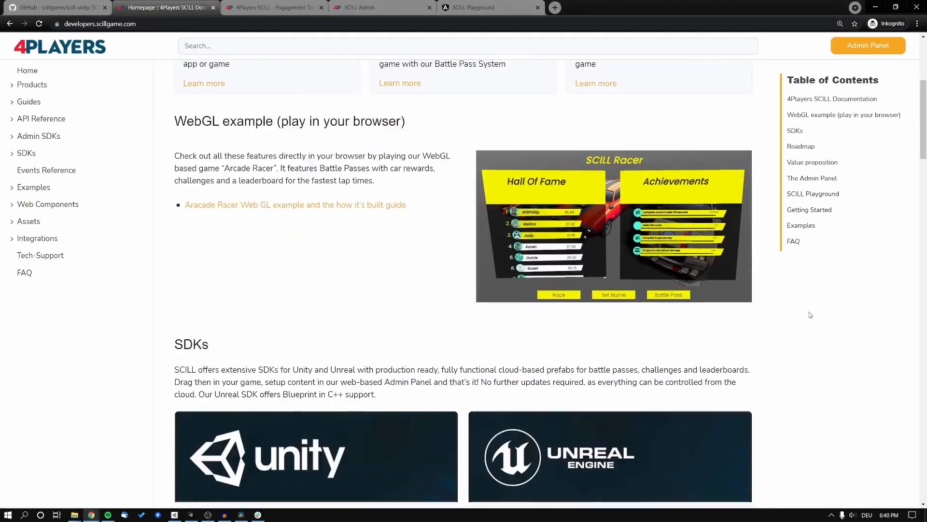
scroll(810, 315, "down", 1)
scroll(810, 314, "down", 5)
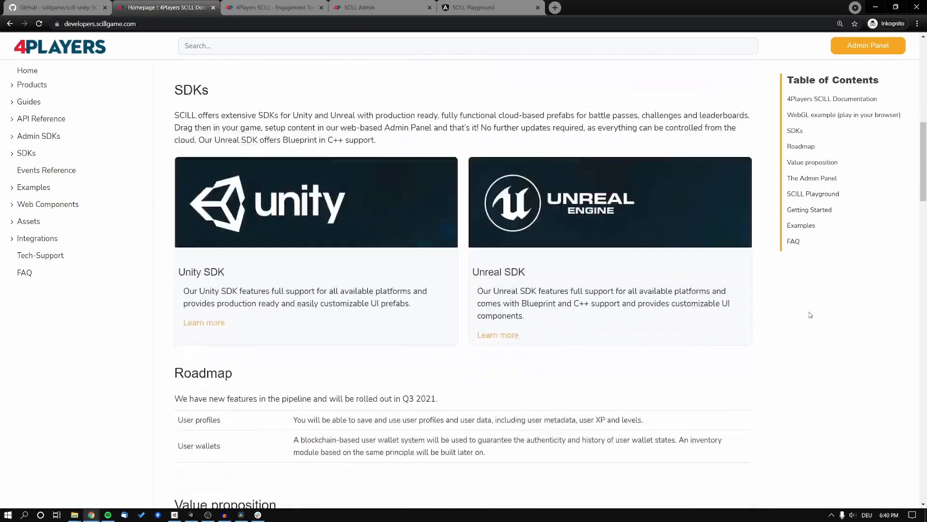
scroll(810, 314, "down", 7)
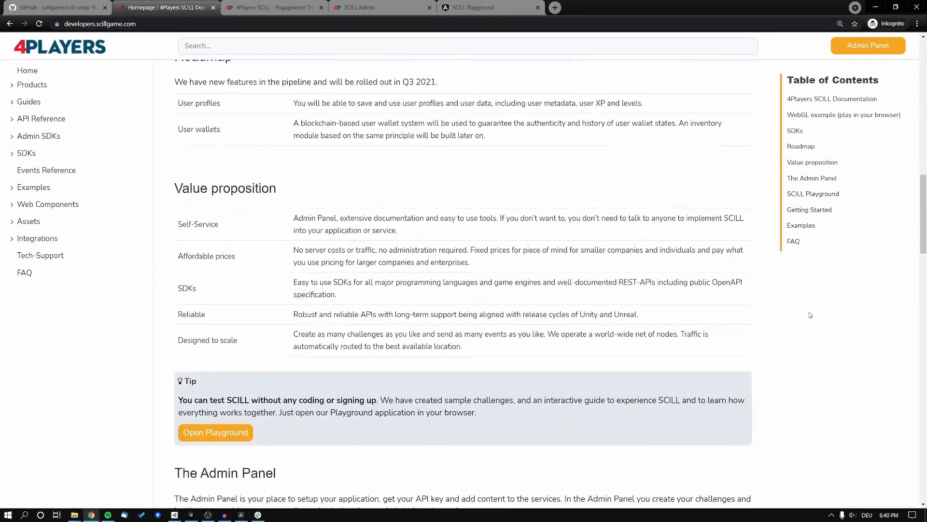
scroll(810, 315, "down", 7)
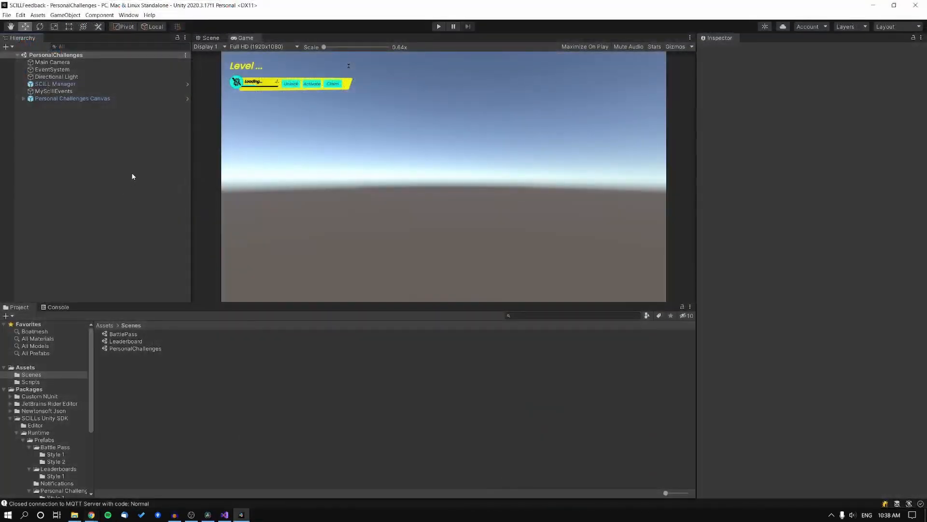
Inspect the SCILL Manager object's settings and open the script attached to the MyScillEvents object.
left_click(65, 85)
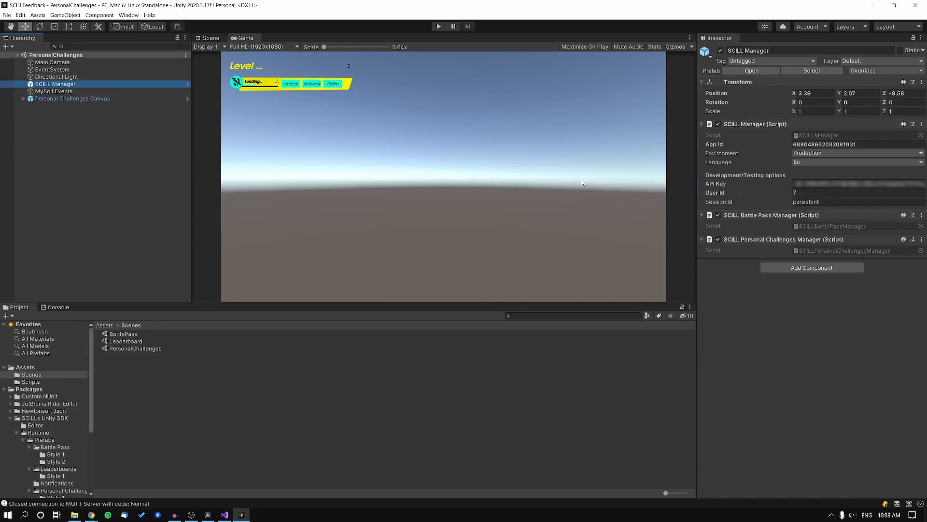
left_click(73, 92)
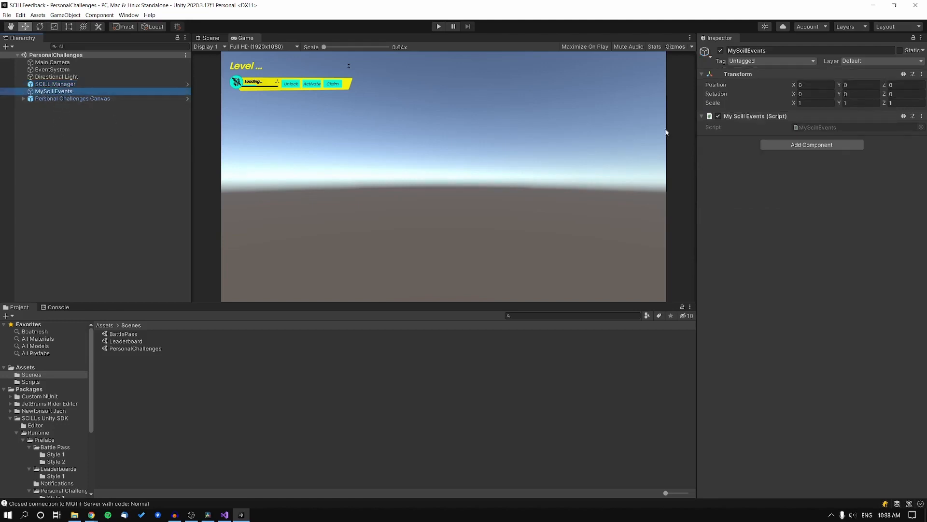
double_click(812, 127)
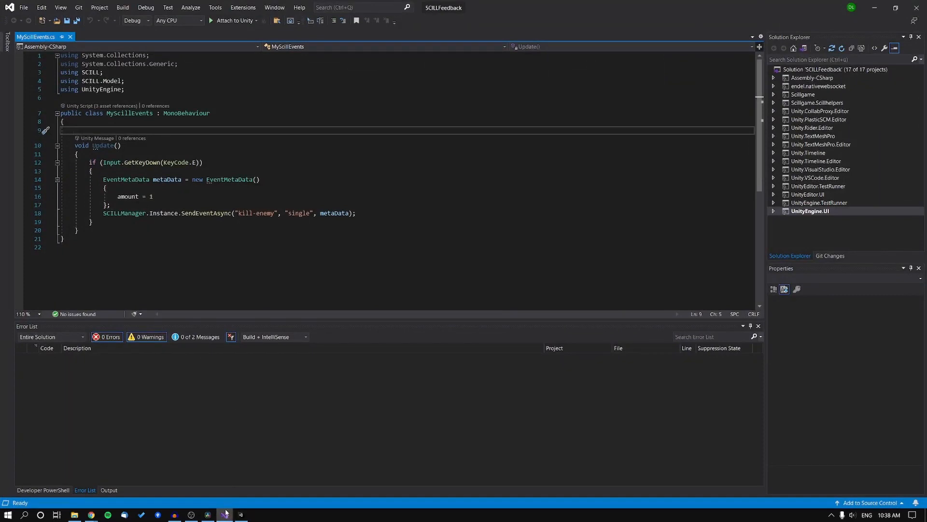
Switch back to Unity and locate the Personal Challenges Canvas prefab asset in the project from its scene object.
left_click(241, 514)
left_click(89, 100)
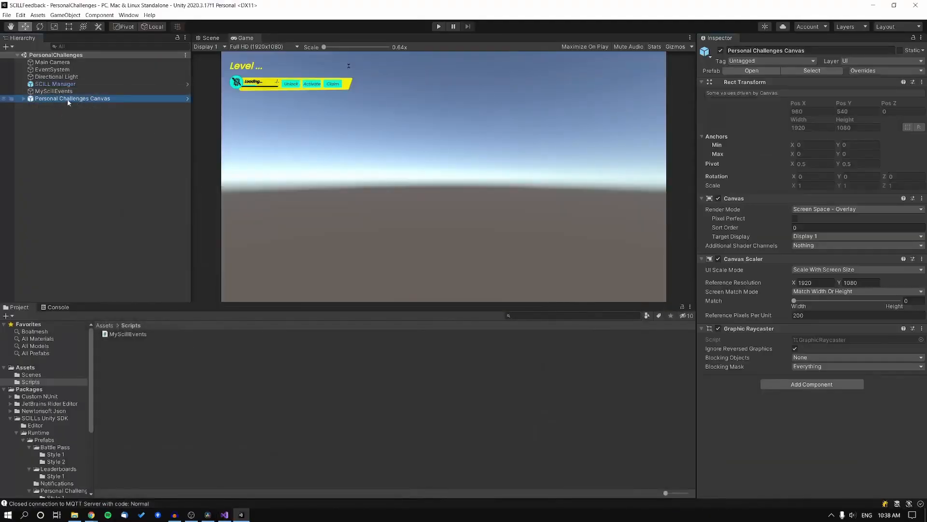
left_click(812, 71)
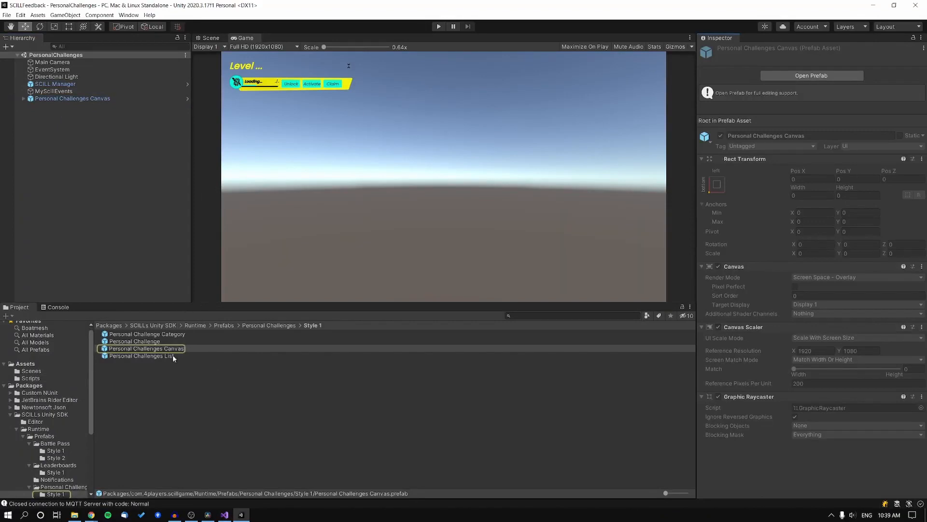
scroll(50, 451, "down", 2)
scroll(50, 451, "down", 2)
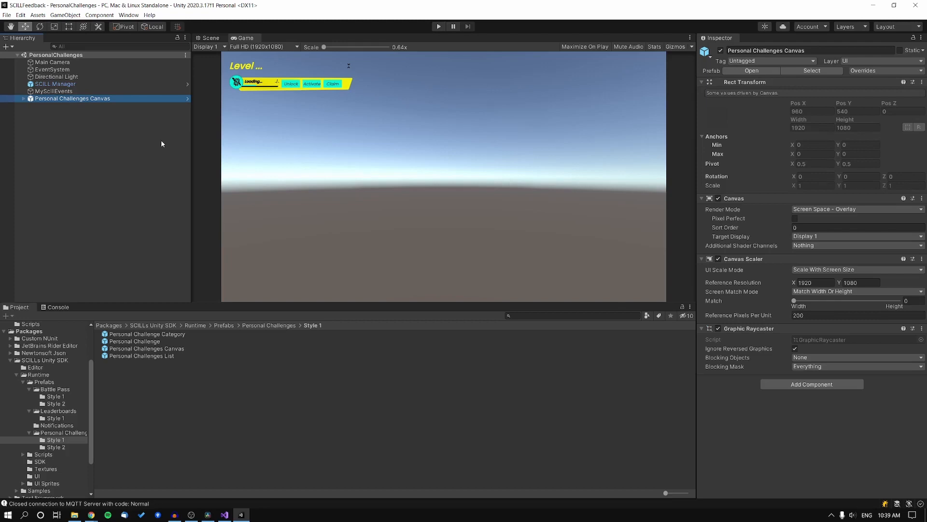
left_click(137, 139)
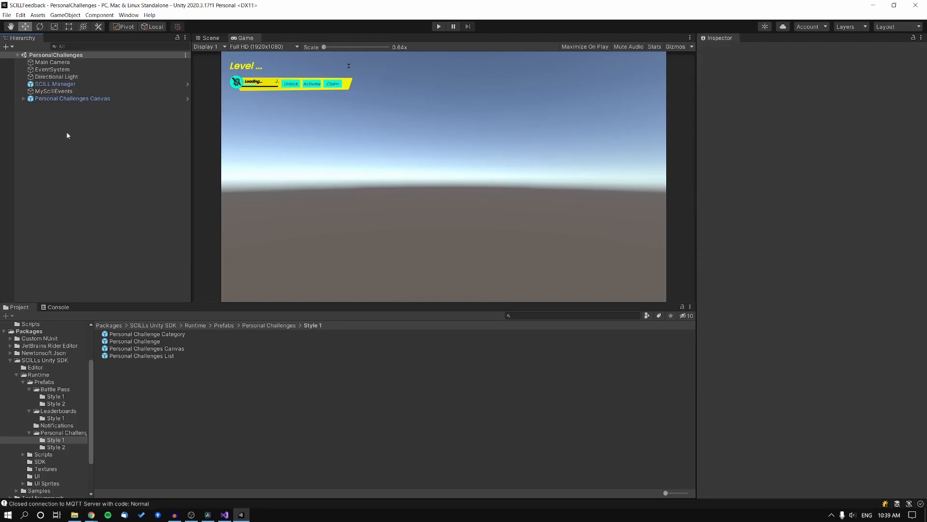
Run the scene, test unlocking the "Your first enemy kills" tutorial challenge, and exit play mode.
left_click(438, 26)
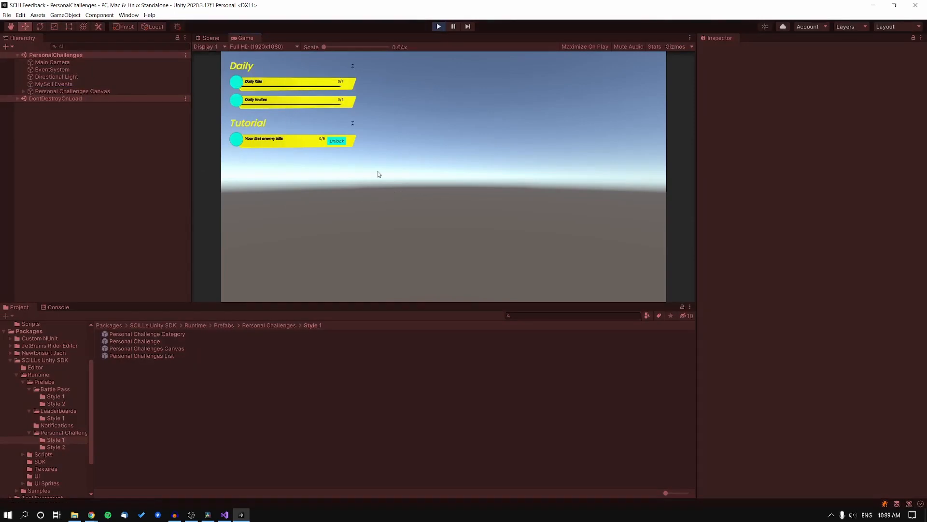
left_click(337, 142)
left_click(338, 141)
key("space")
left_click(438, 27)
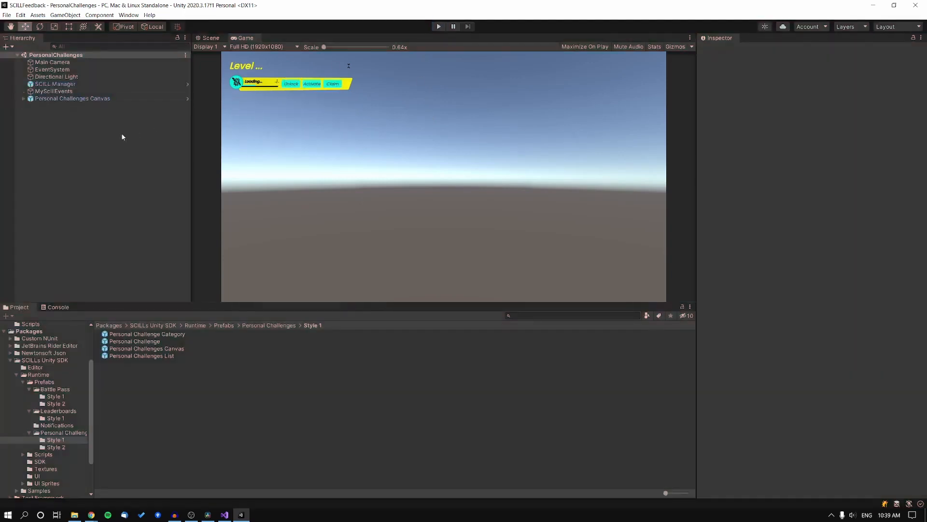
Create an empty game object named SCILLAudio in the PersonalChallenges scene.
right_click(107, 122)
left_click(136, 215)
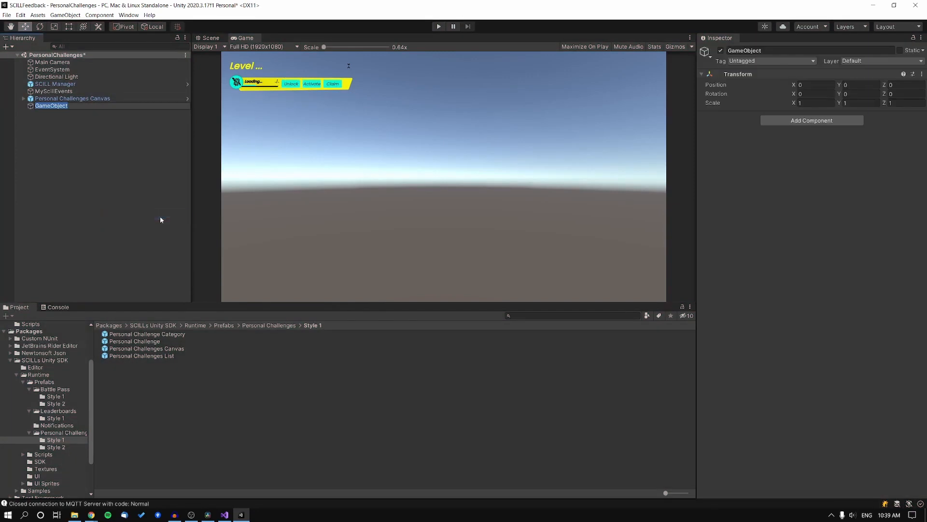
type("SCILLAudio")
key("Return")
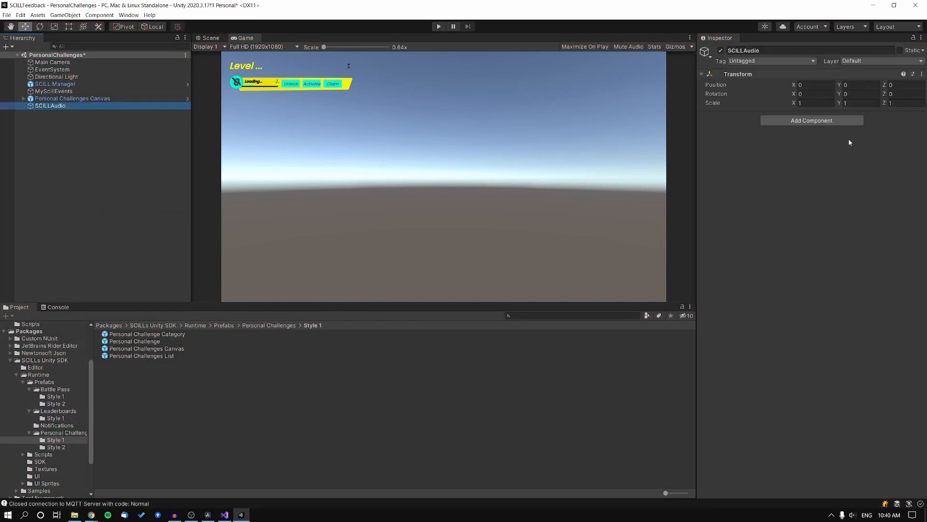
Add an Audio Source component to the SCILLAudio object.
left_click(831, 122)
type("a")
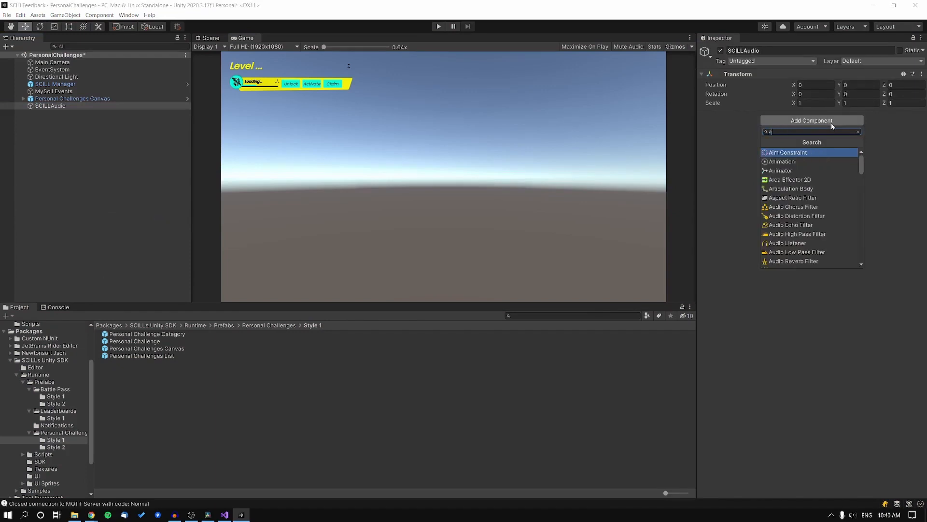
type("udiosou")
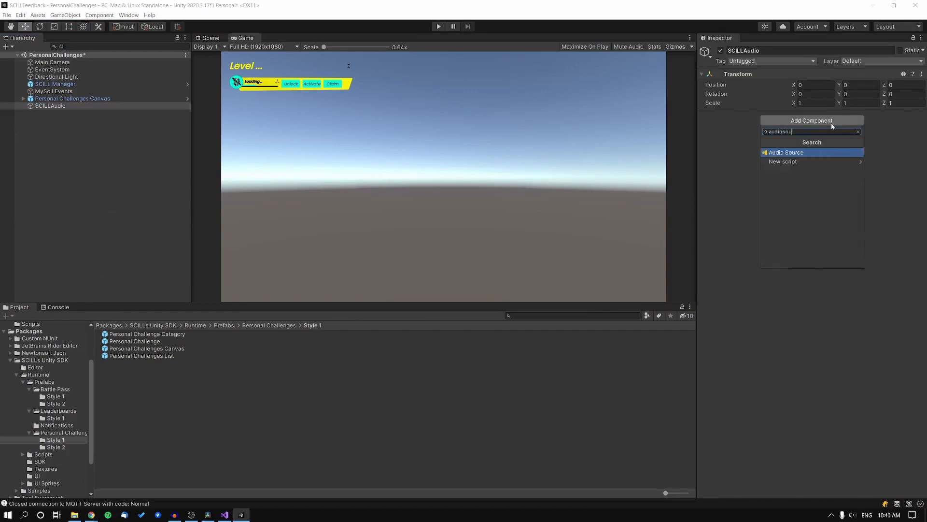
left_click(812, 152)
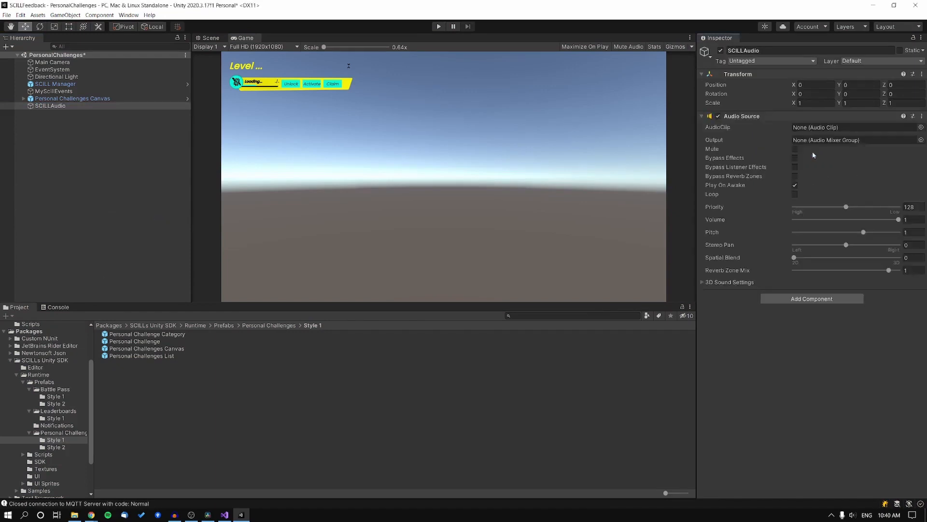
Add a SCILL Personal Challenge Audio component to SCILLAudio and assign the object's own Audio Source to it.
left_click(806, 301)
type("person")
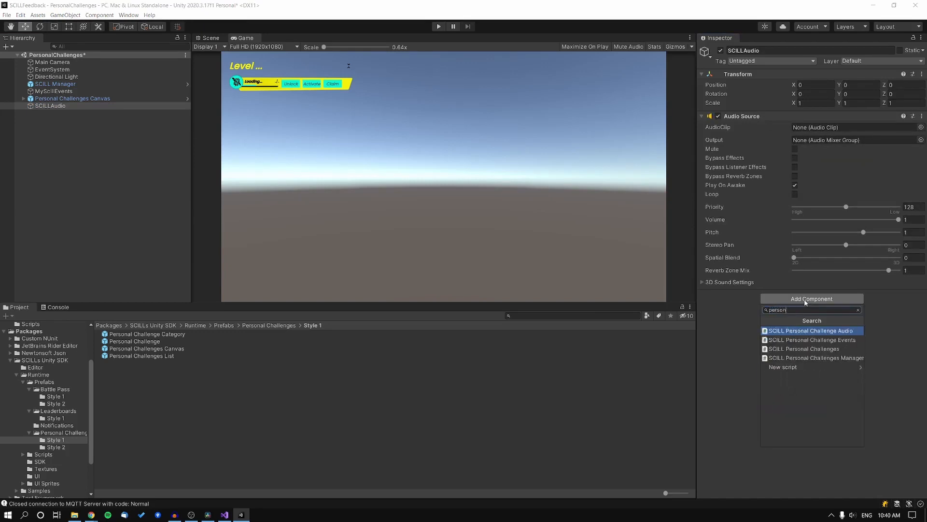
left_click(830, 331)
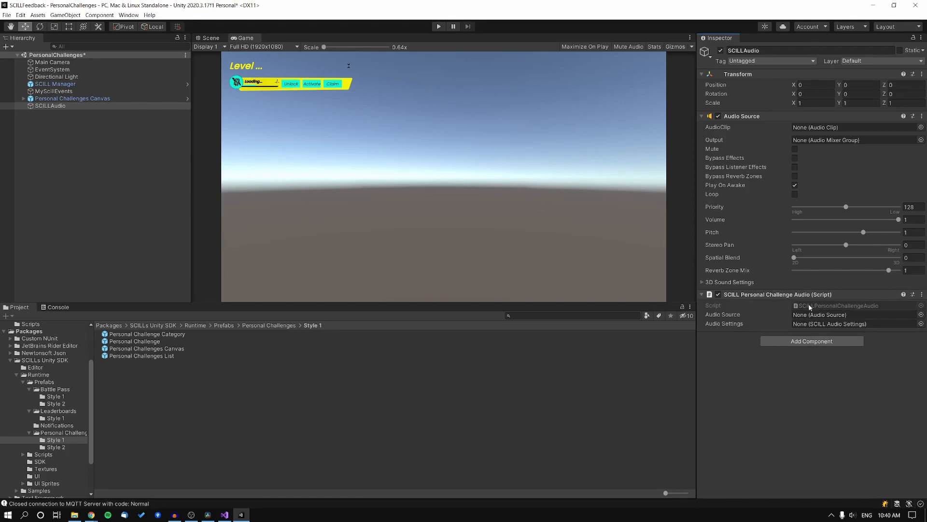
left_click_drag(751, 119, 816, 316)
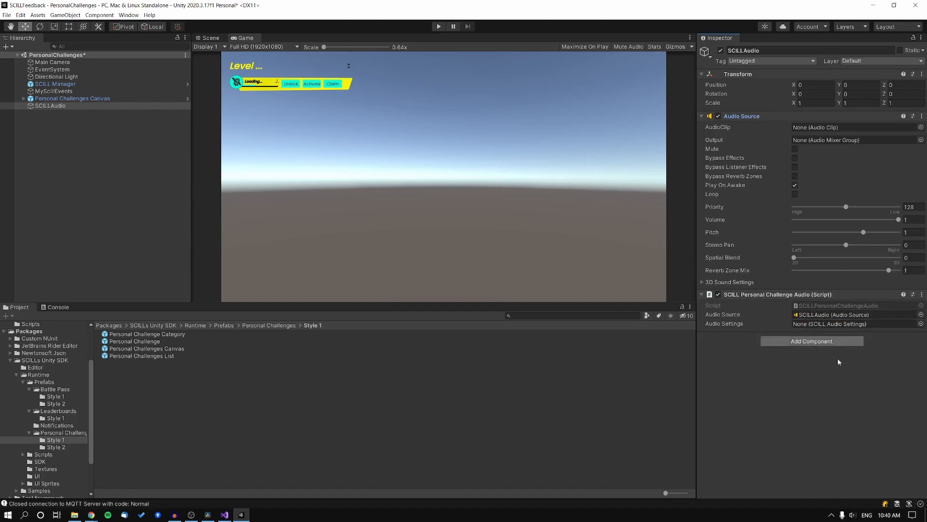
Create a SCILL audio settings asset named SCILLAudioSettings in the Assets folder.
scroll(53, 376, "up", 3)
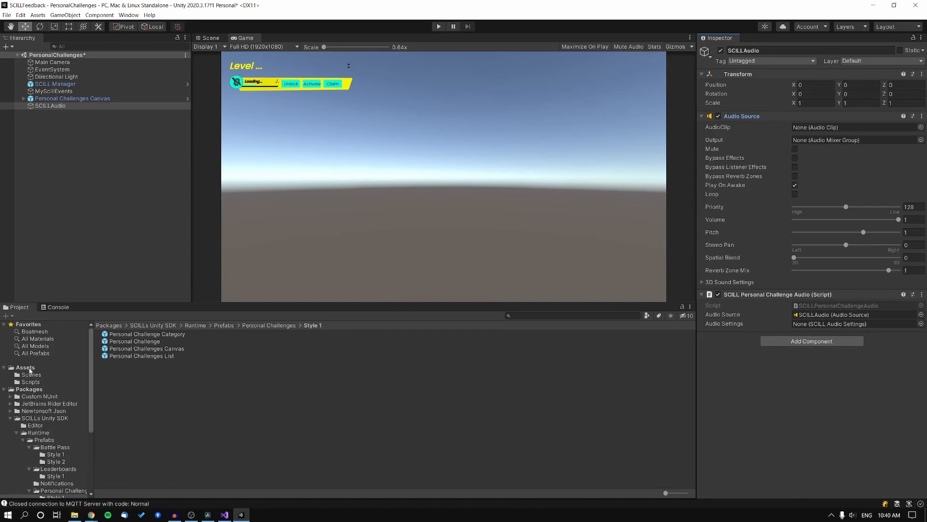
left_click(26, 368)
left_click(138, 370)
right_click(137, 370)
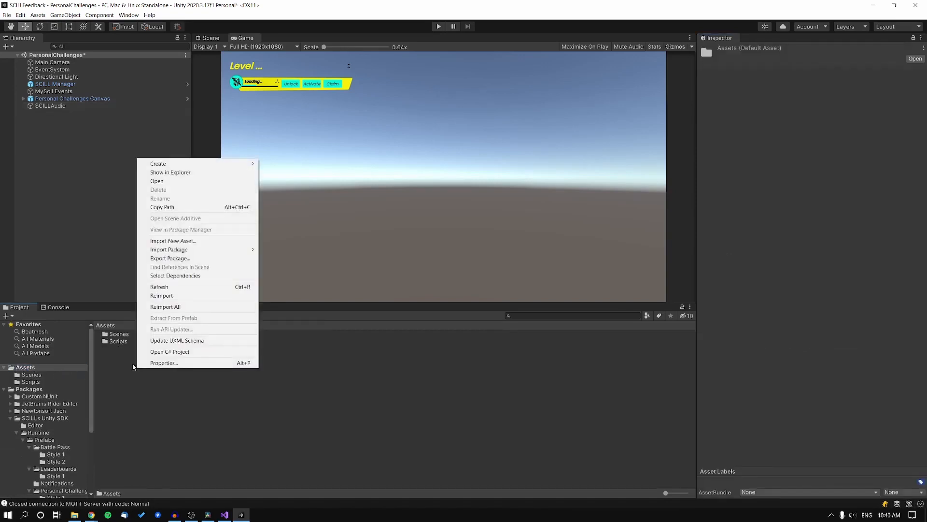
mouse_move(224, 165)
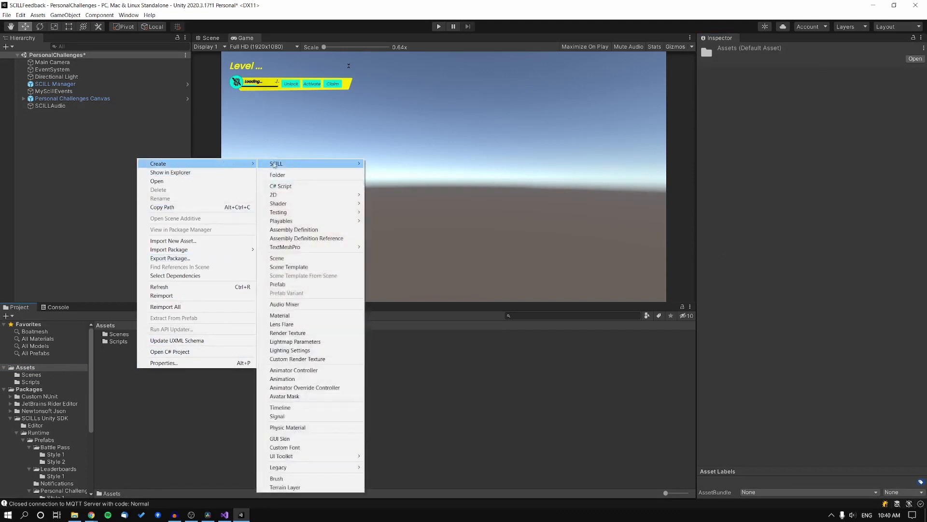
mouse_move(290, 166)
left_click(388, 164)
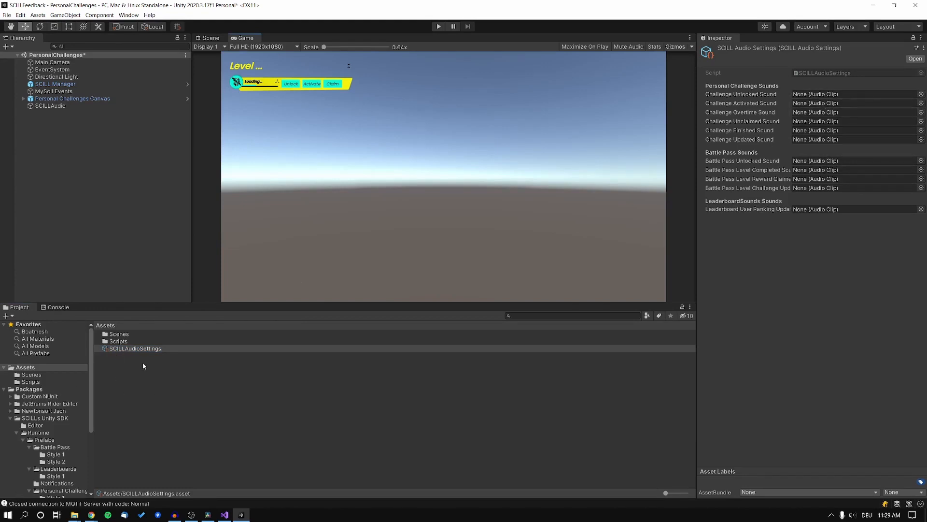
left_click(205, 383)
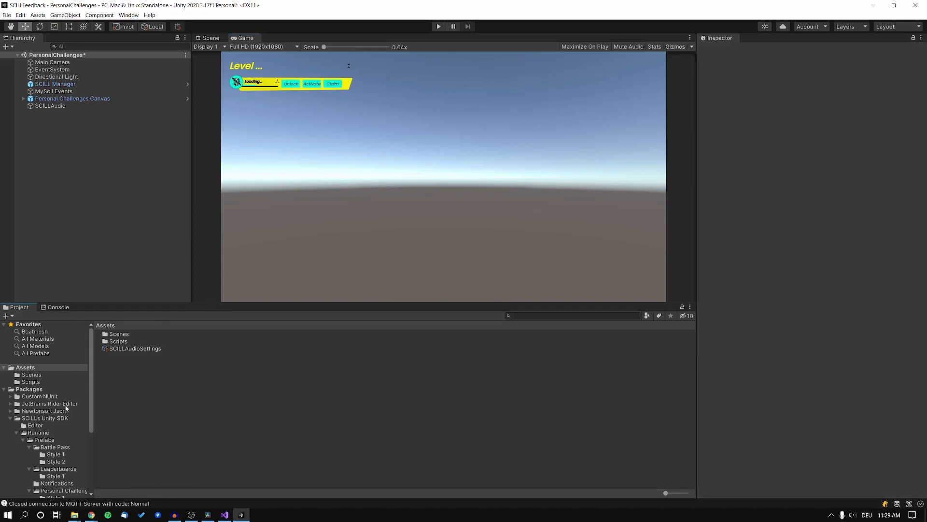
Open the Audio folder of Sample 1 in the SCILLs Unity SDK package and examine its SCILLAudioSettings asset.
scroll(38, 422, "down", 3)
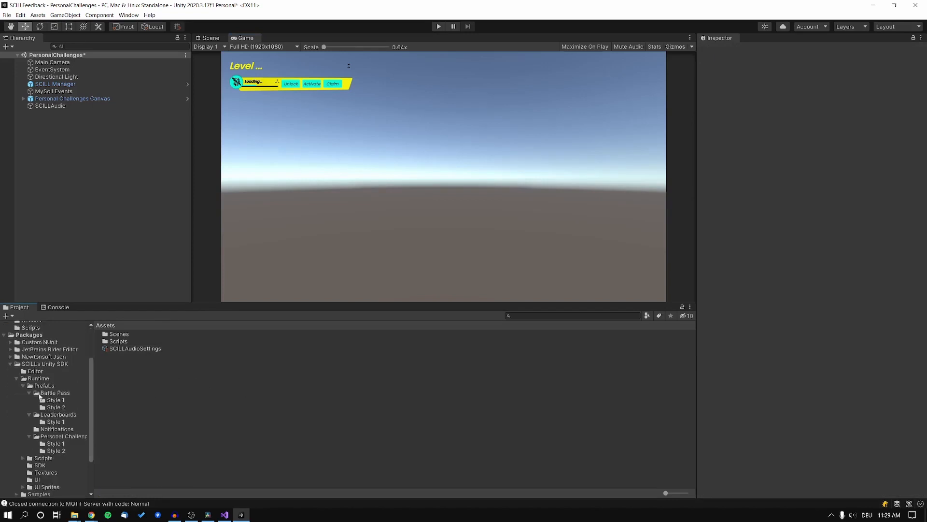
scroll(30, 470, "down", 2)
left_click(17, 467)
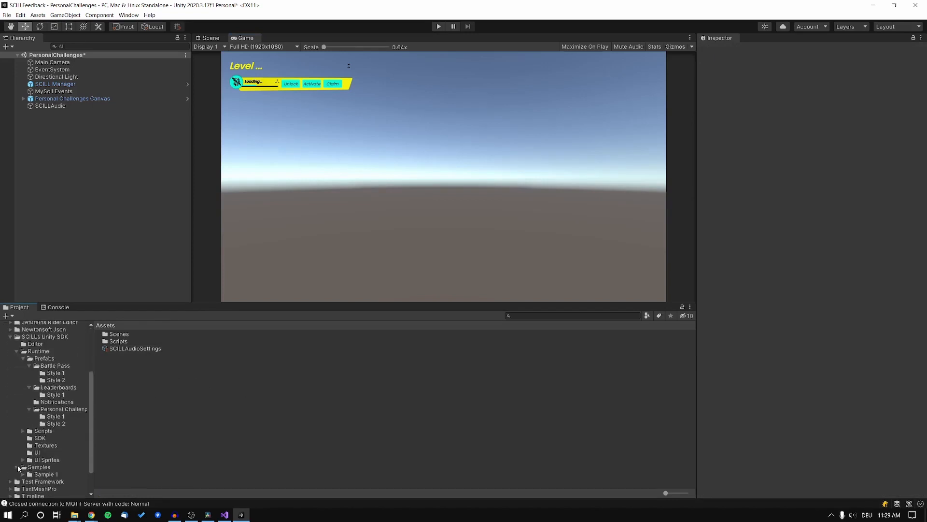
left_click(22, 474)
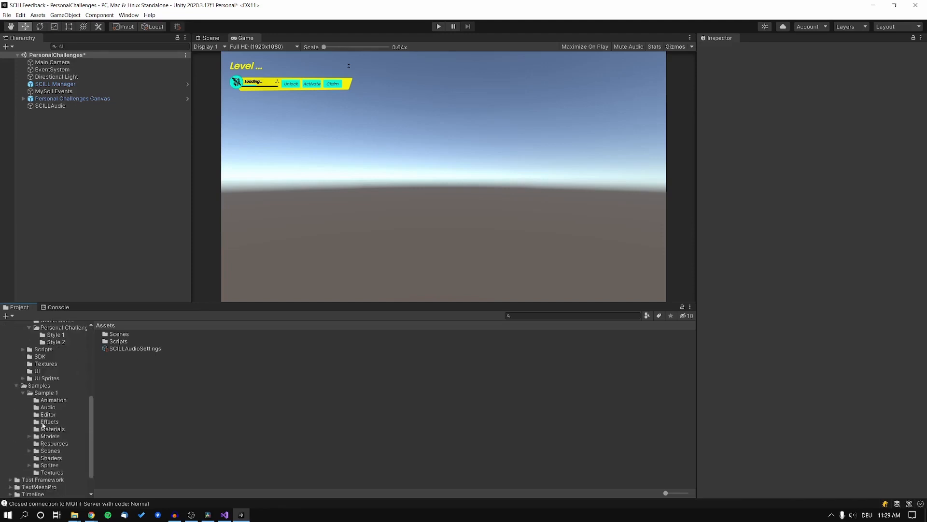
left_click(49, 407)
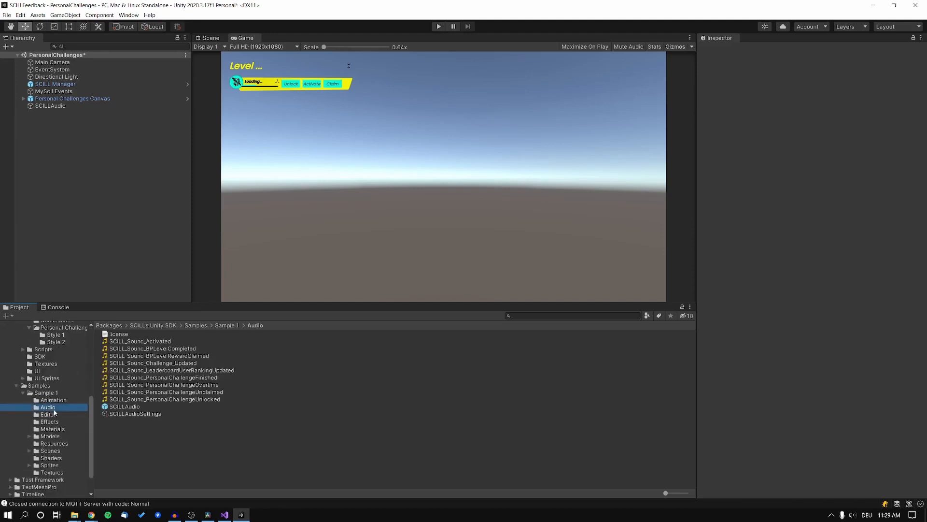
left_click(118, 415)
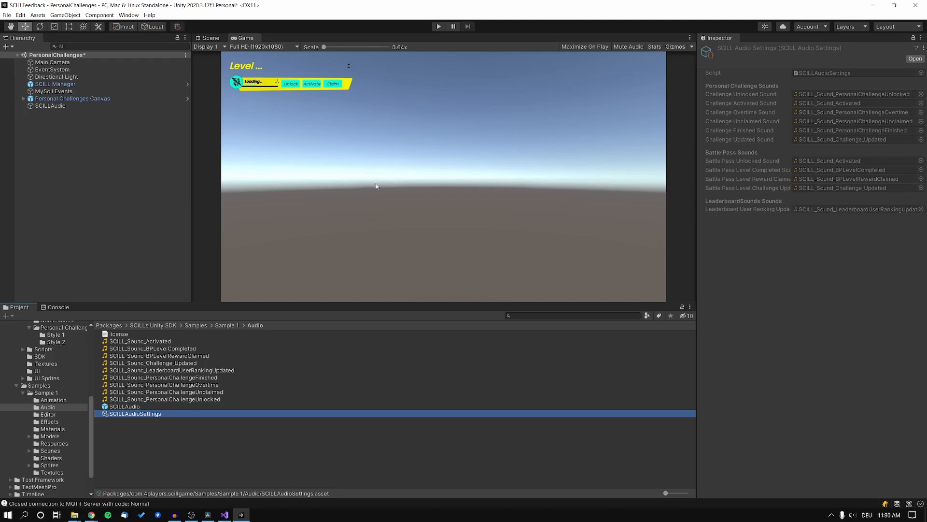
Assign the Sample 1 SCILLAudioSettings asset as the Audio Settings of SCILLAudio's SCILL Personal Challenge Audio component.
left_click(93, 143)
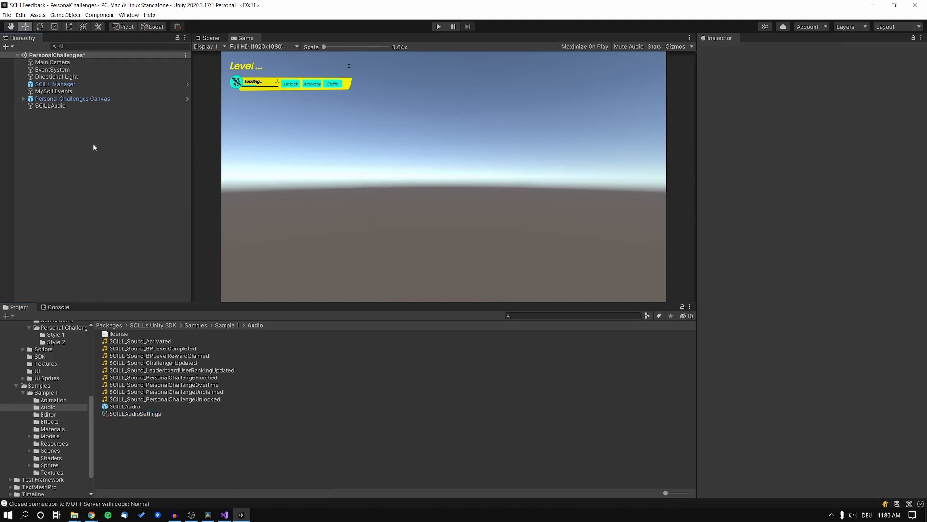
left_click(53, 105)
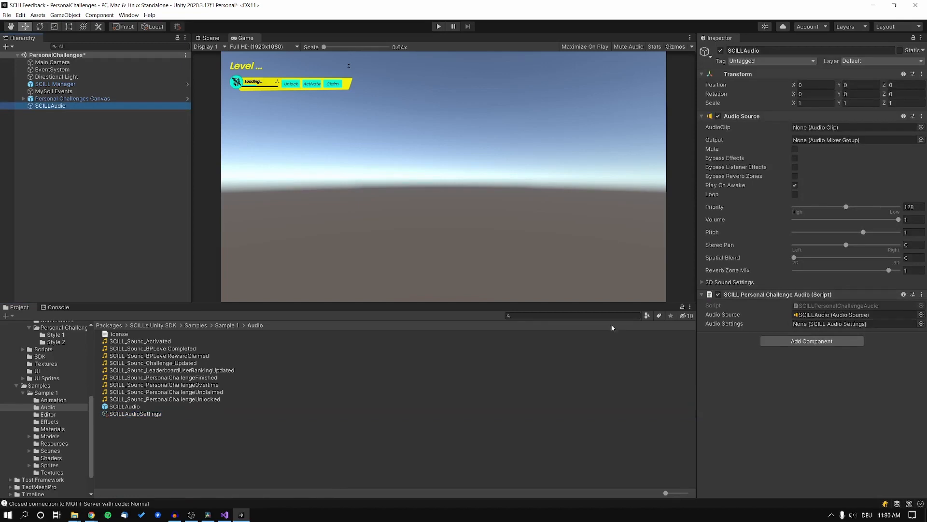
scroll(71, 372, "up", 5)
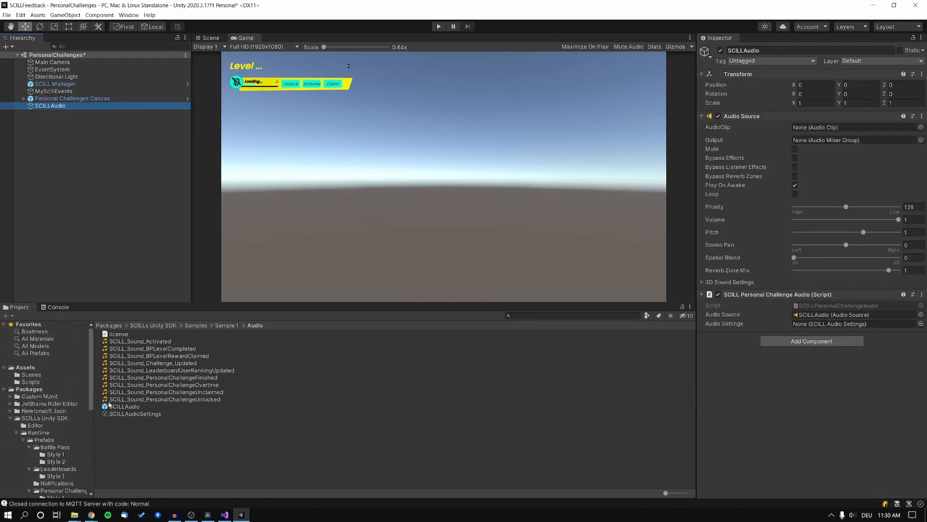
left_click_drag(123, 414, 822, 325)
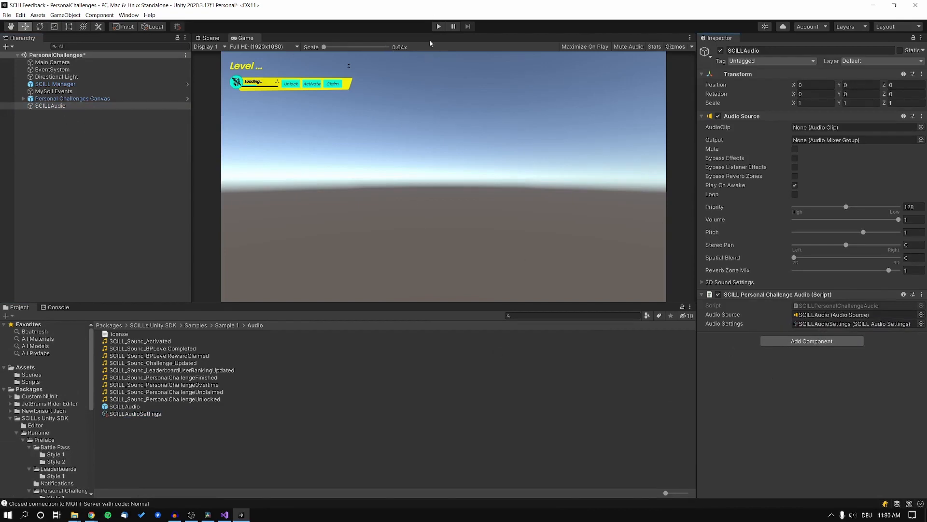
Set the testing User Id of the SCILL Manager object to 8.
left_click(95, 115)
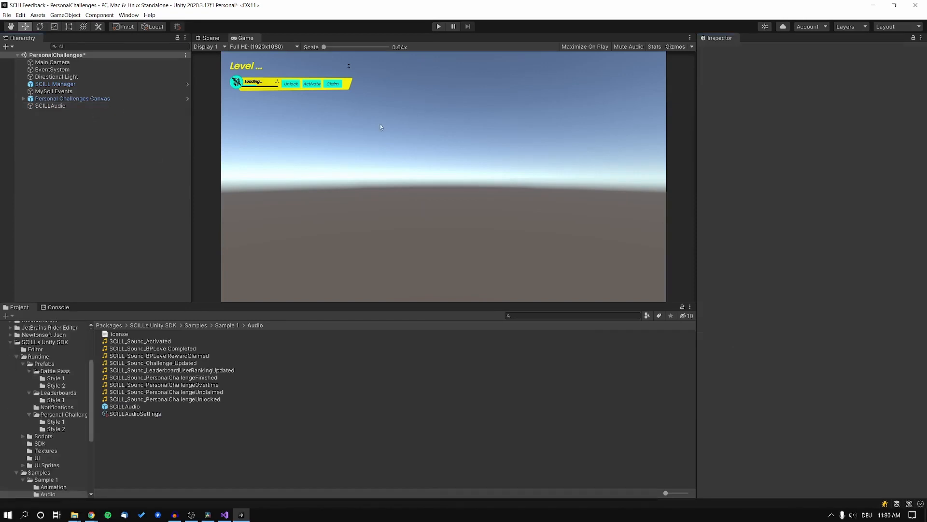
left_click(71, 84)
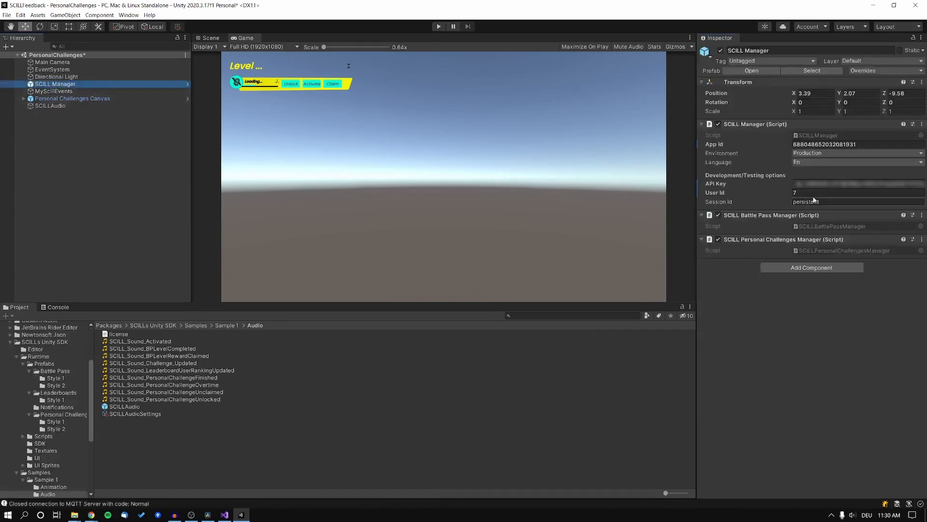
left_click(811, 193)
type("8")
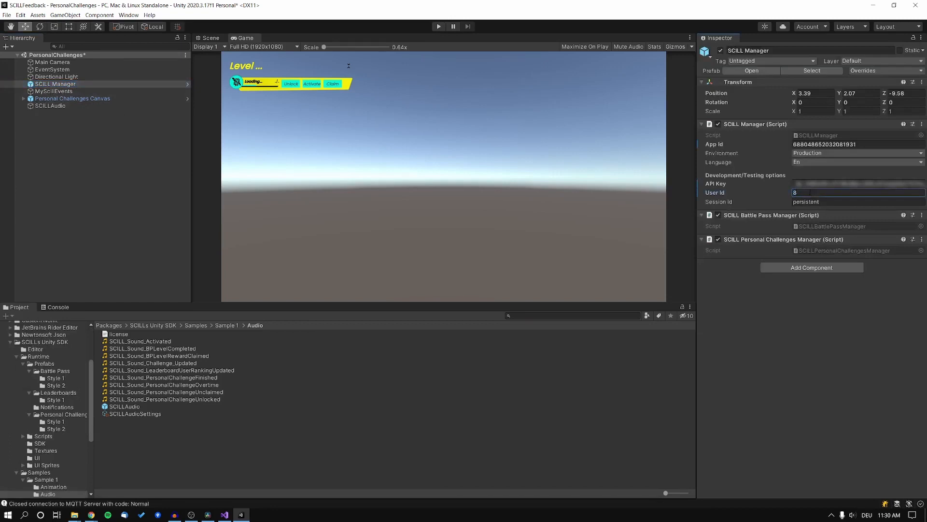
left_click(444, 203)
Test the PersonalChallenges scene in play mode by starting the "Your first enemy kills" tutorial challenge and triggering repeated test events, and stop playing.
left_click(438, 27)
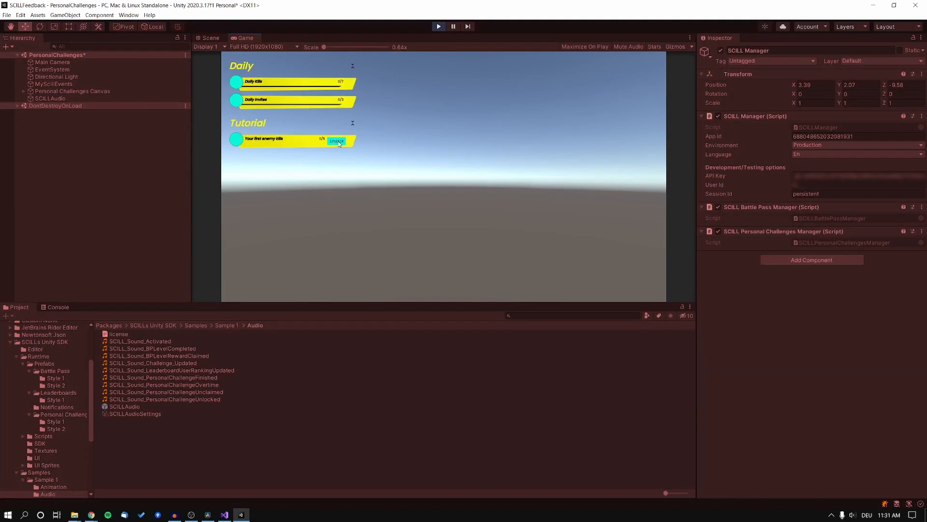
left_click(339, 141)
key("space")
key("space")
key("space")
key("space")
key("space")
key("ctrl+p")
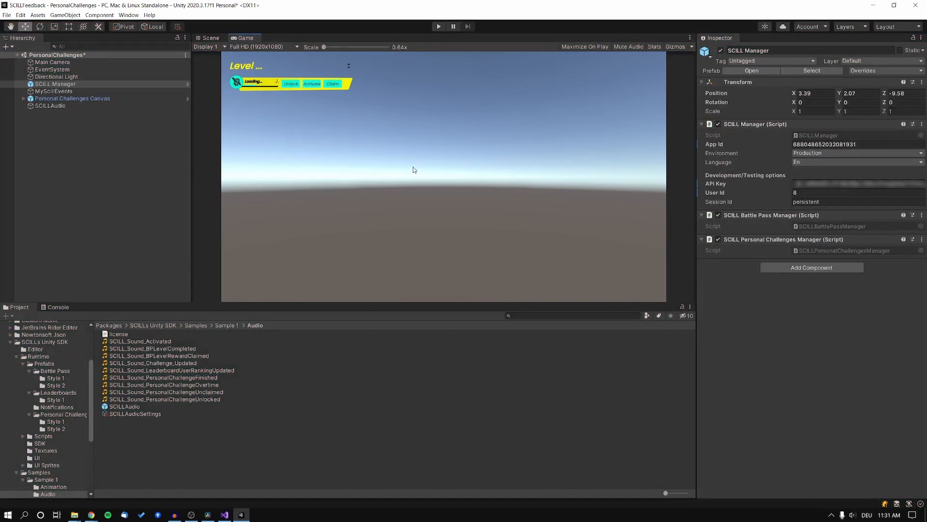
Save the PersonalChallenges scene and open the BattlePass scene, checking its SCILL Manager, Battle Pass Canvas and MyScillEvents objects.
key("ctrl+s")
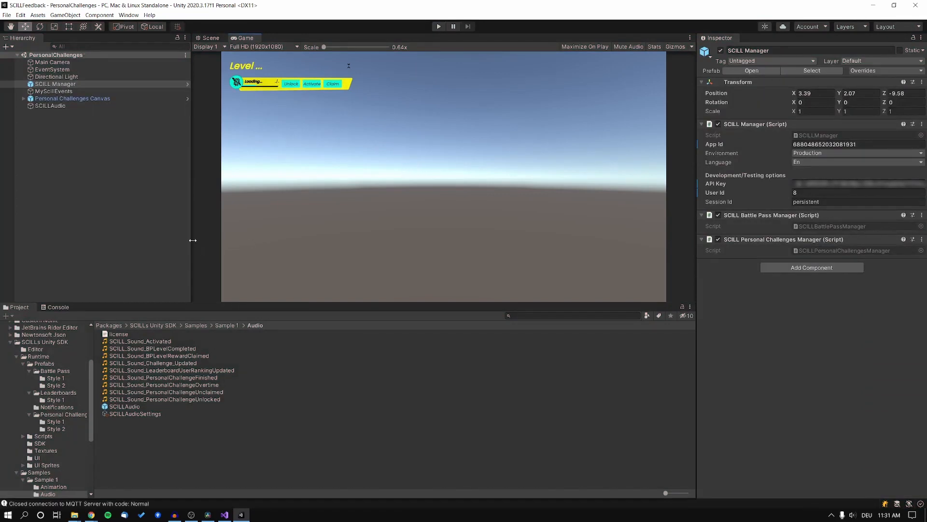
scroll(71, 395, "up", 5)
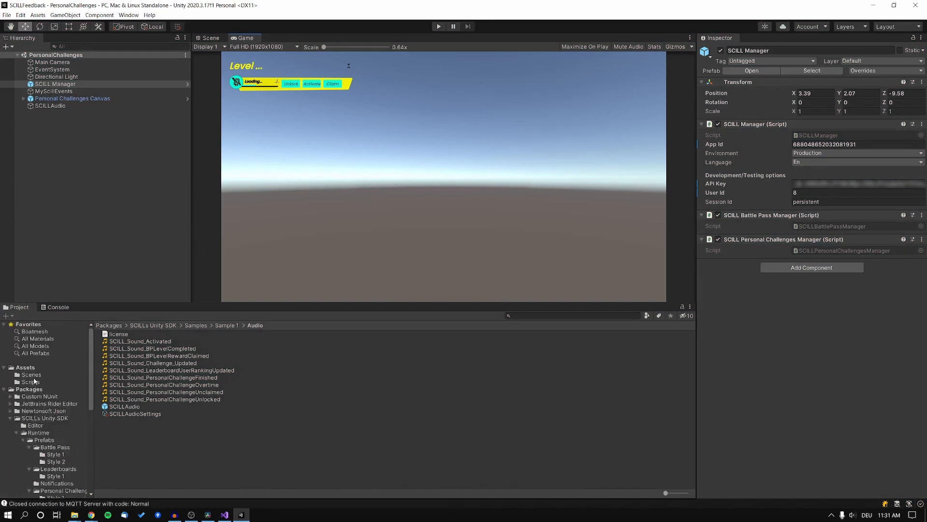
left_click(32, 375)
double_click(126, 335)
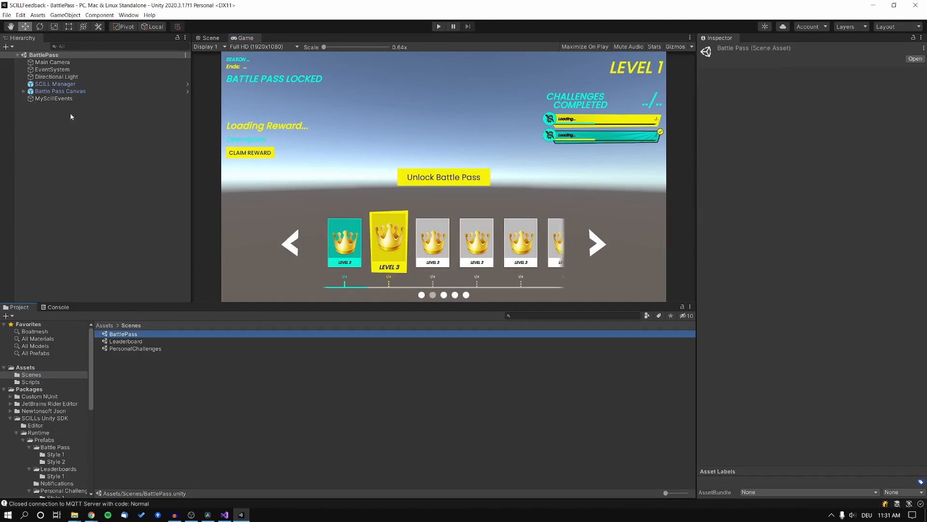
left_click(55, 84)
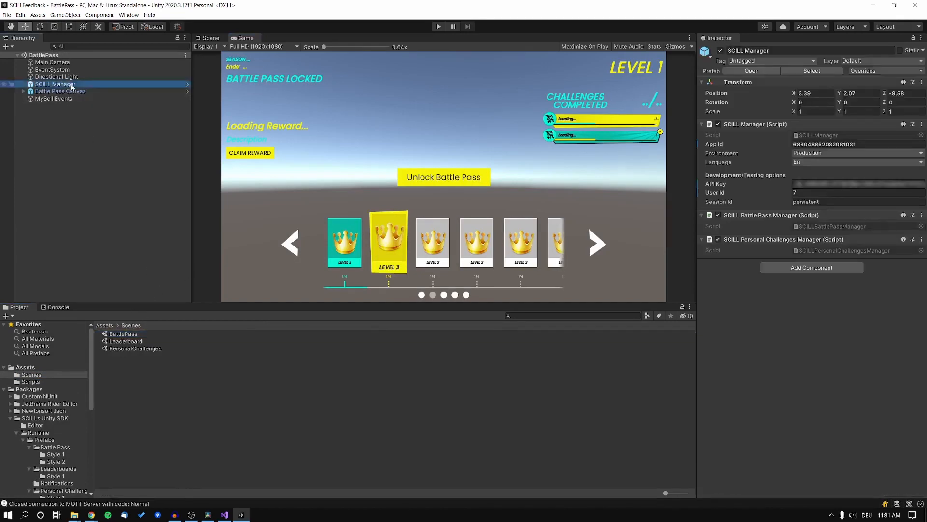
left_click(73, 91)
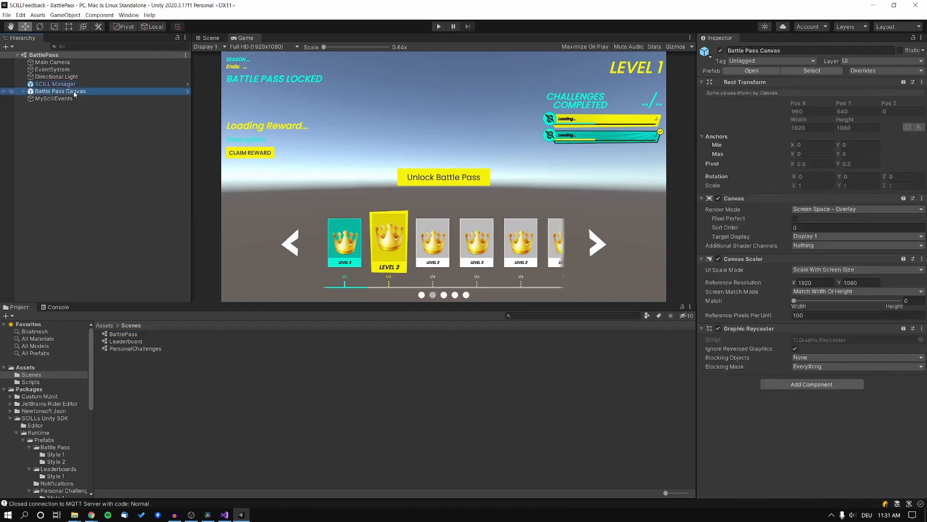
left_click(70, 99)
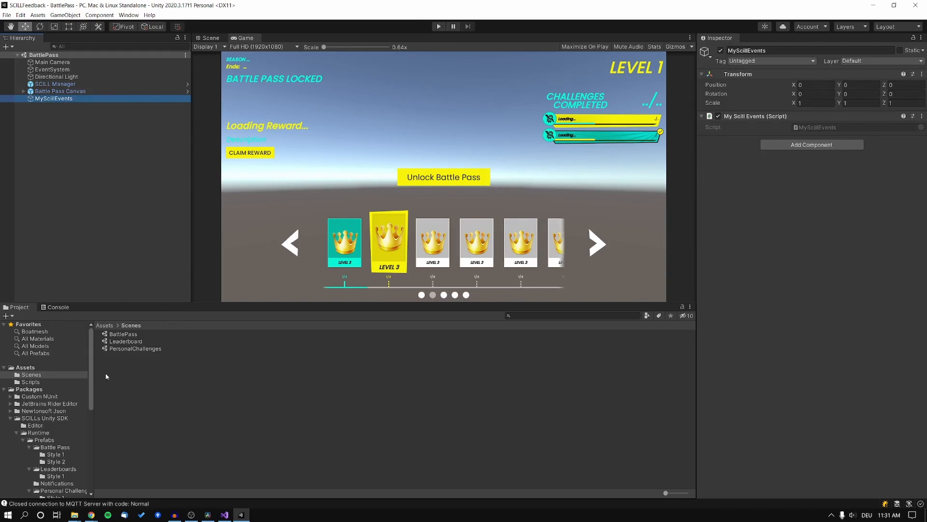
Create an empty object named SCILLAudio in the BattlePass scene.
right_click(105, 164)
left_click(155, 256)
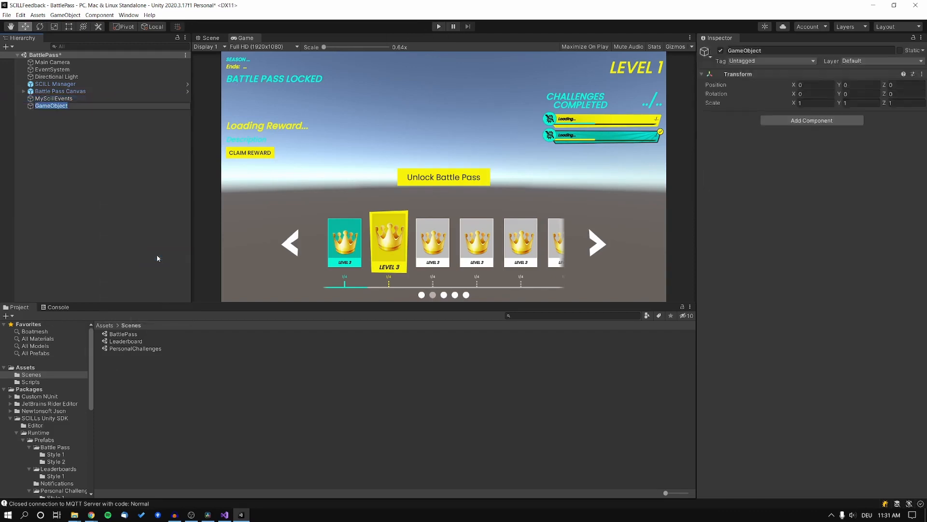
type("SCILLAudio")
key("Return")
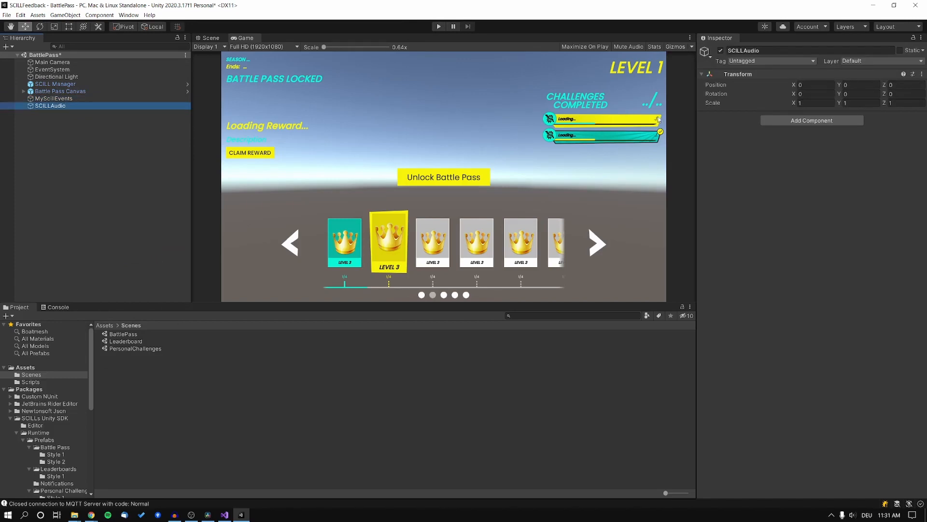
Add a SCILL Battle Pass Audio component to the SCILLAudio object.
left_click(821, 120)
type("bat")
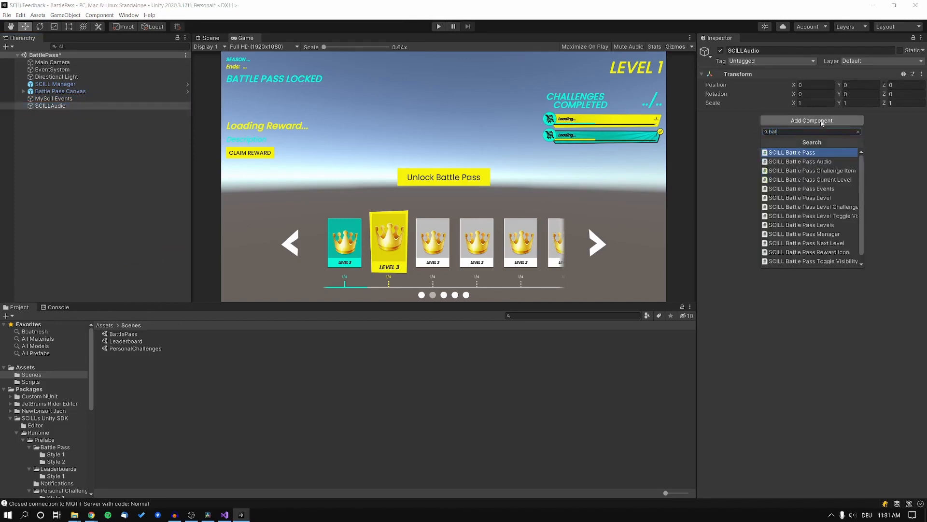
type("tle")
left_click(815, 162)
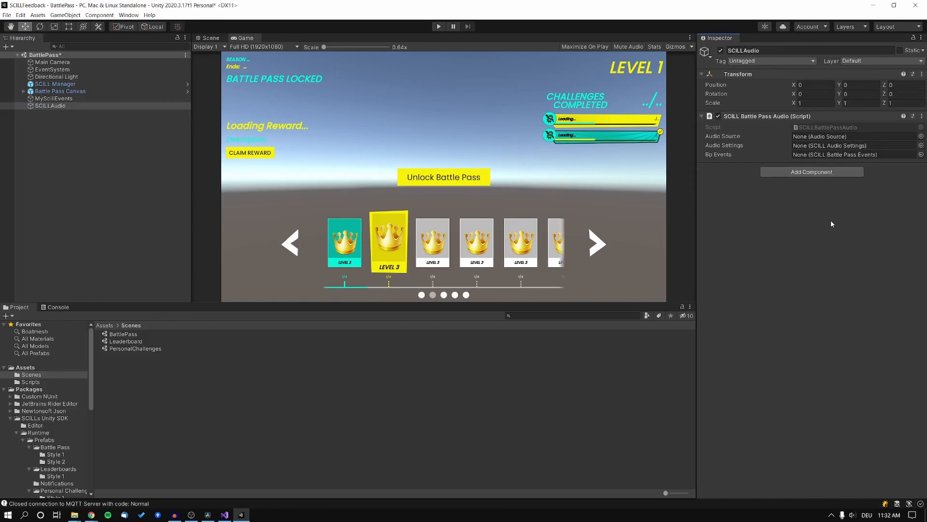
Add an Audio Source component to SCILLAudio and assign it as the Audio Source of the SCILL Battle Pass Audio component.
left_click(828, 172)
type("audiosou")
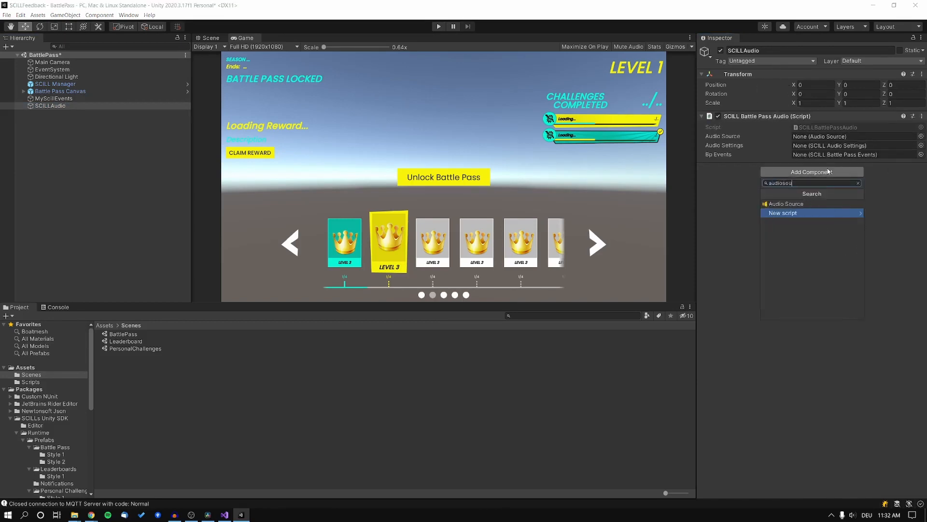
left_click(819, 203)
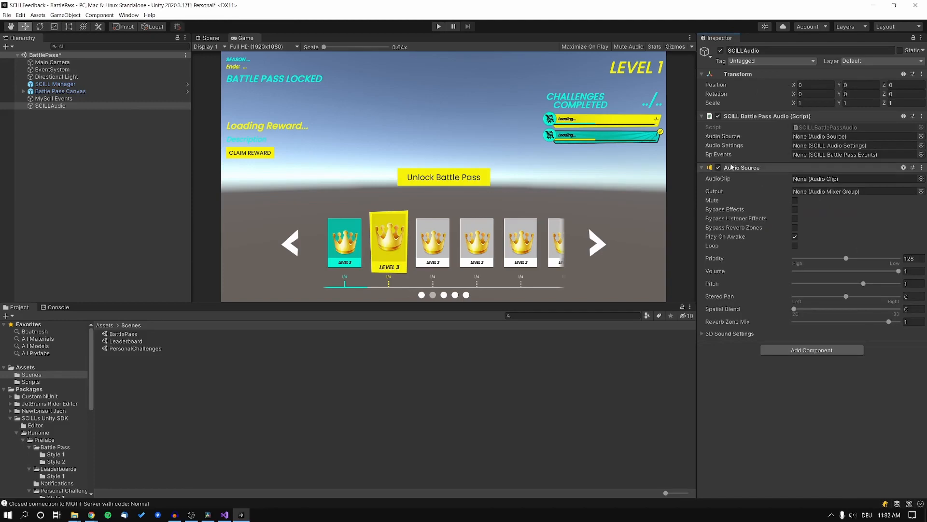
left_click_drag(746, 167, 824, 136)
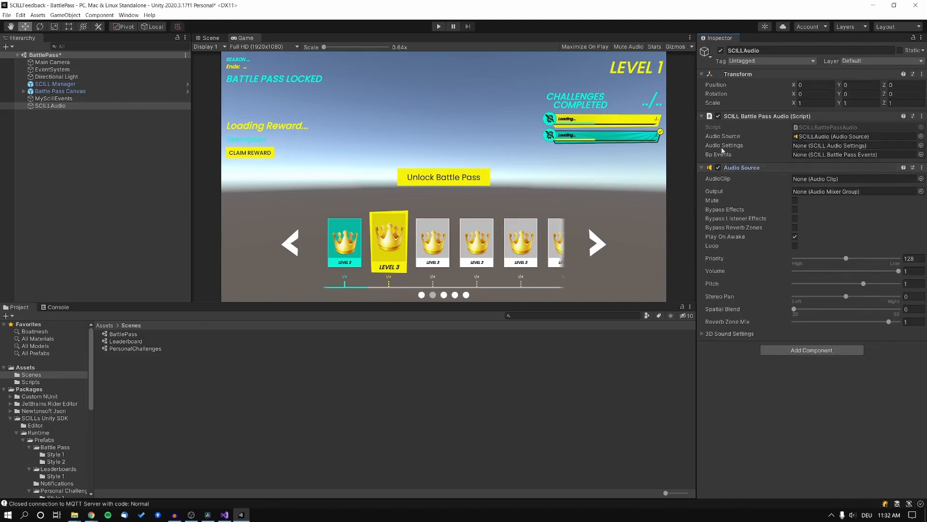
Assign the SCILLAudioSettings asset from the package's Sample 1 Audio folder as the Audio Settings of the SCILL Battle Pass Audio component.
scroll(66, 444, "down", 3)
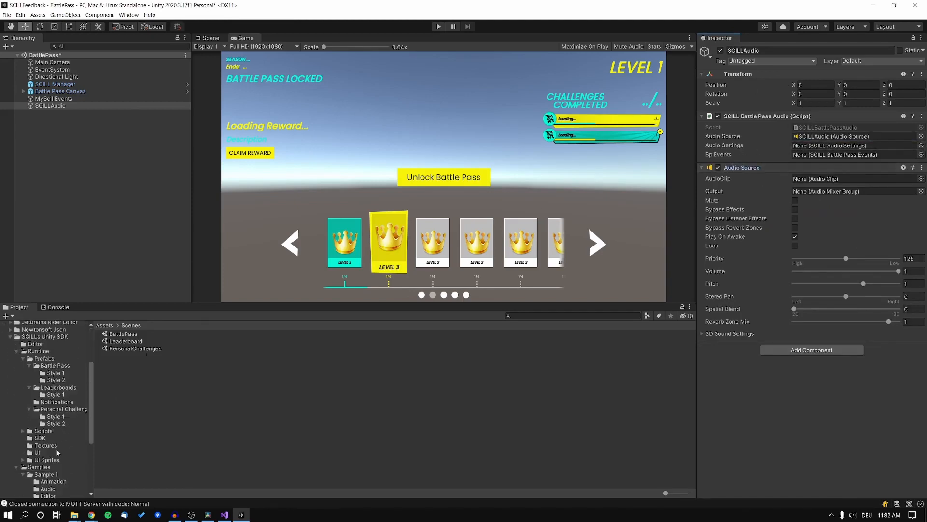
scroll(54, 464, "down", 3)
scroll(53, 463, "down", 1)
left_click(50, 408)
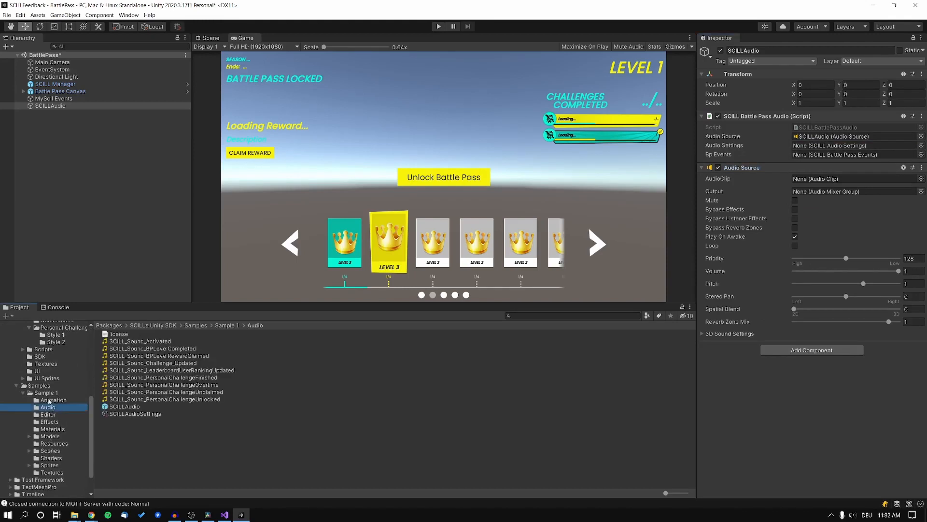
left_click_drag(134, 414, 830, 144)
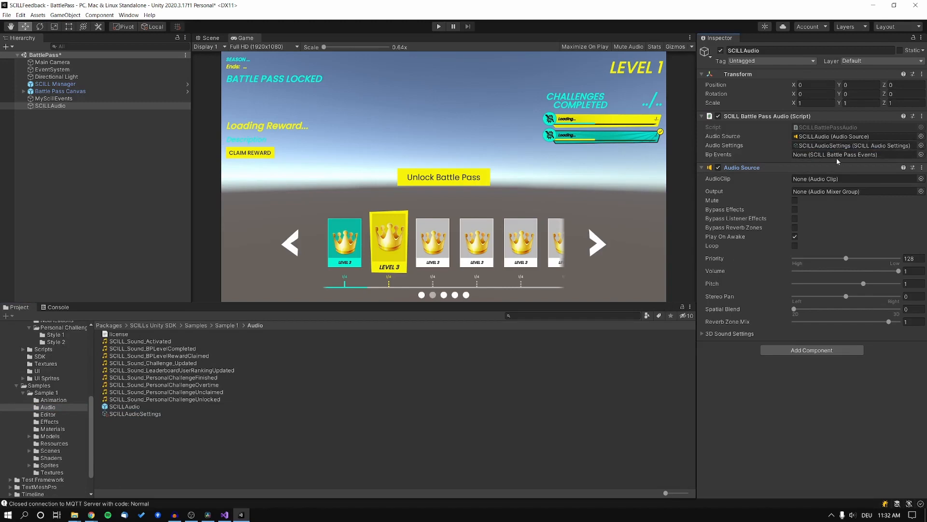
Add a SCILL Battle Pass Events component to SCILLAudio, assign it to Bp Events of the Battle Pass Audio component, and collapse it.
left_click(812, 350)
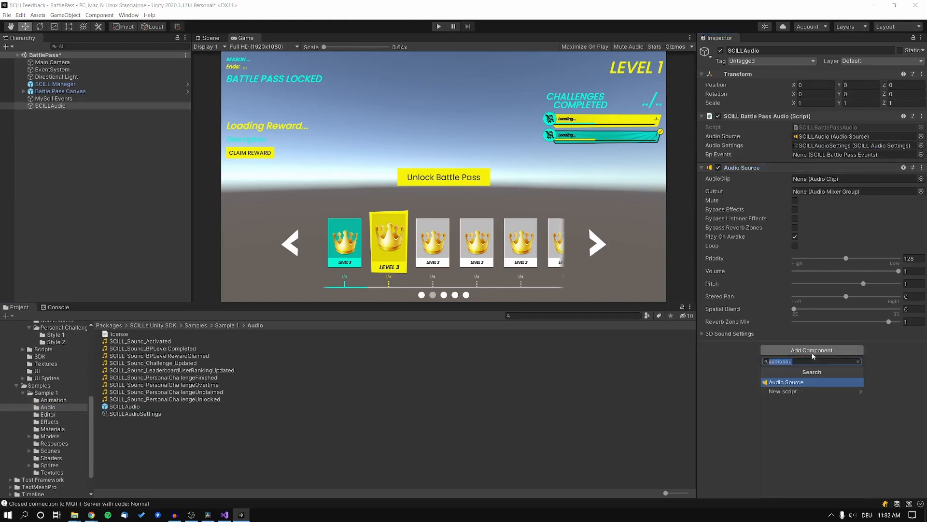
type("scill")
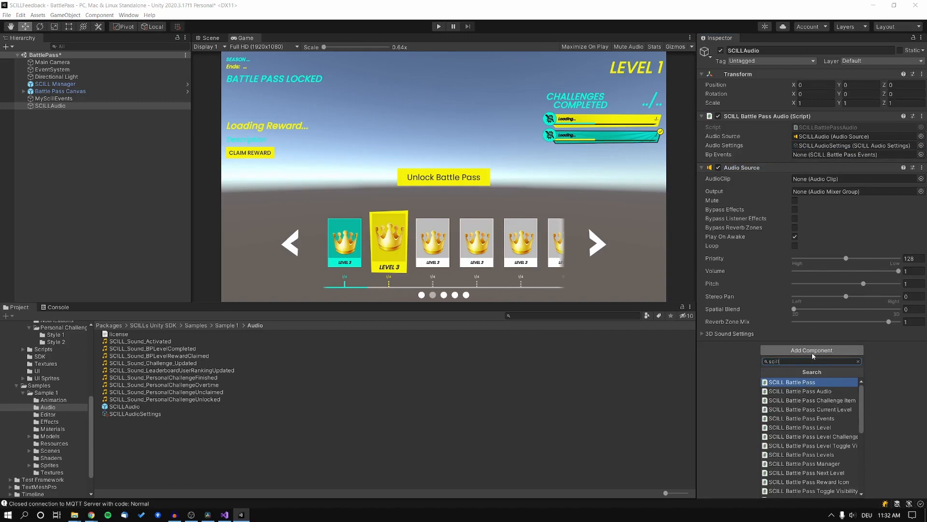
left_click(831, 419)
scroll(801, 371, "down", 3)
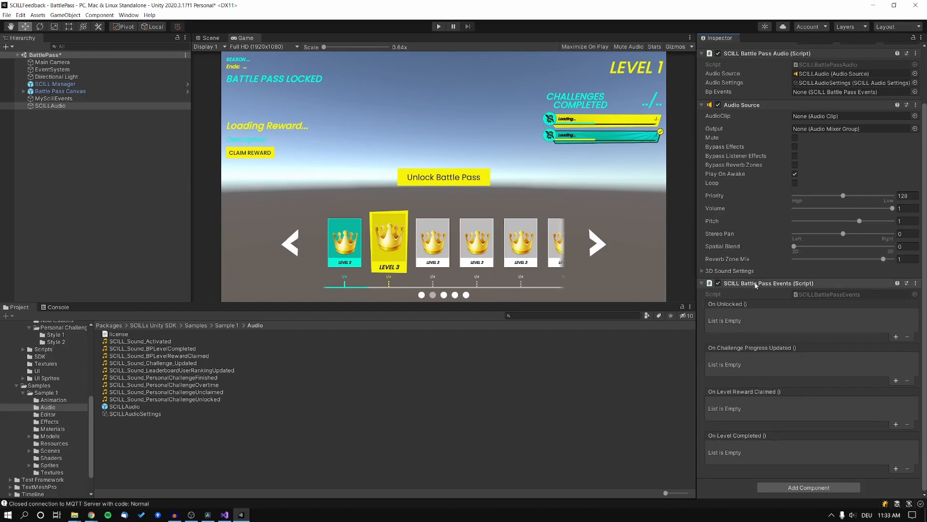
scroll(767, 264, "up", 3)
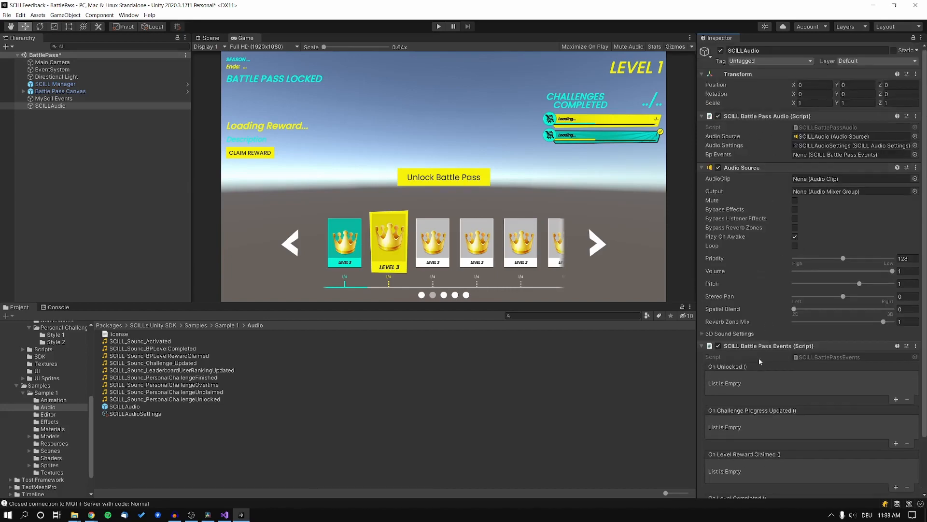
left_click_drag(774, 347, 840, 160)
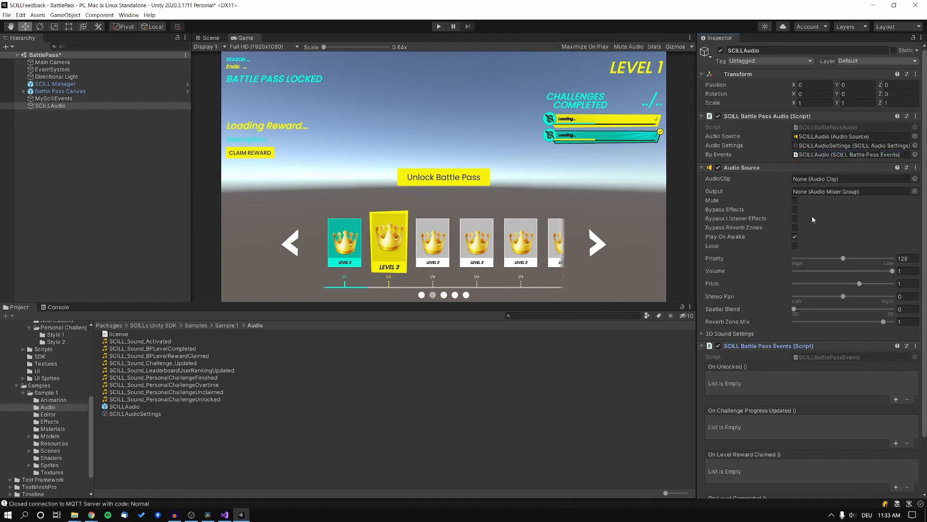
left_click(701, 346)
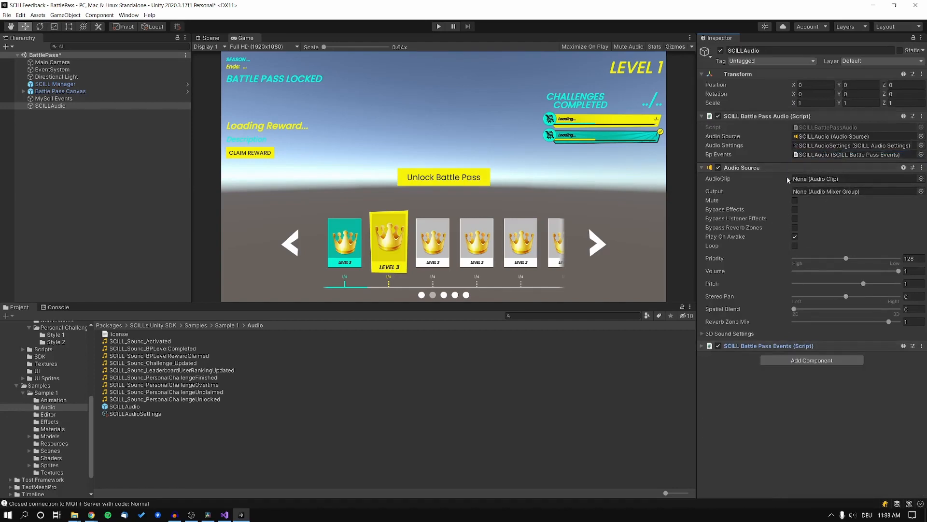
Review the battle pass sounds in SCILLAudioSettings and test the scene in play mode by unlocking the battle pass and completing level 1.
left_click(826, 146)
left_click(145, 414)
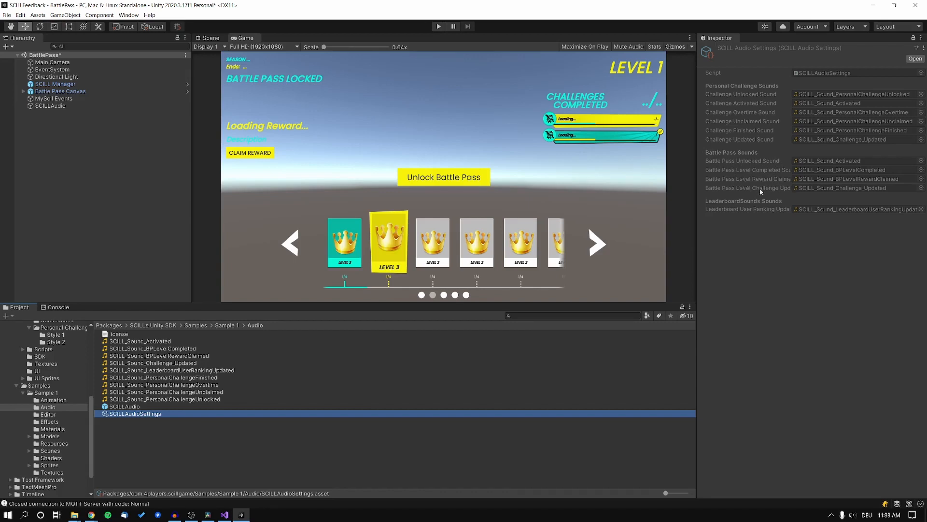
left_click(439, 27)
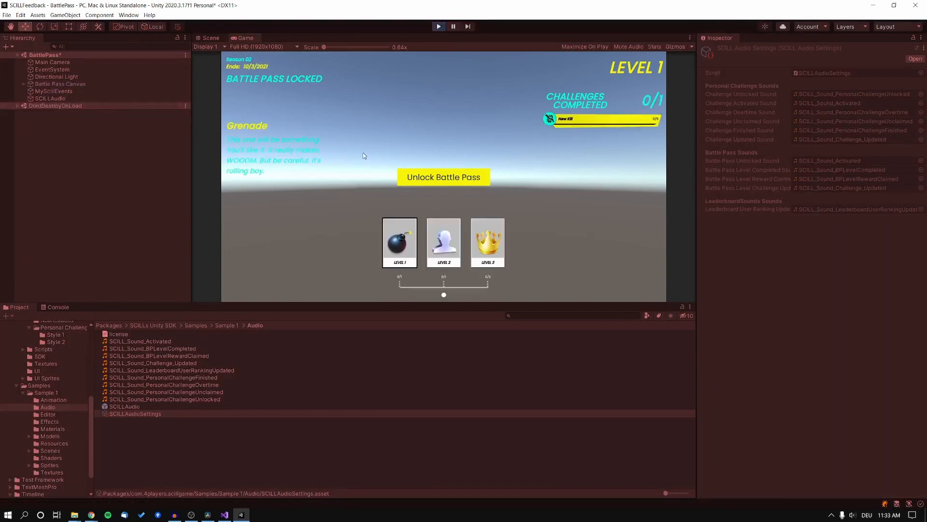
left_click(416, 266)
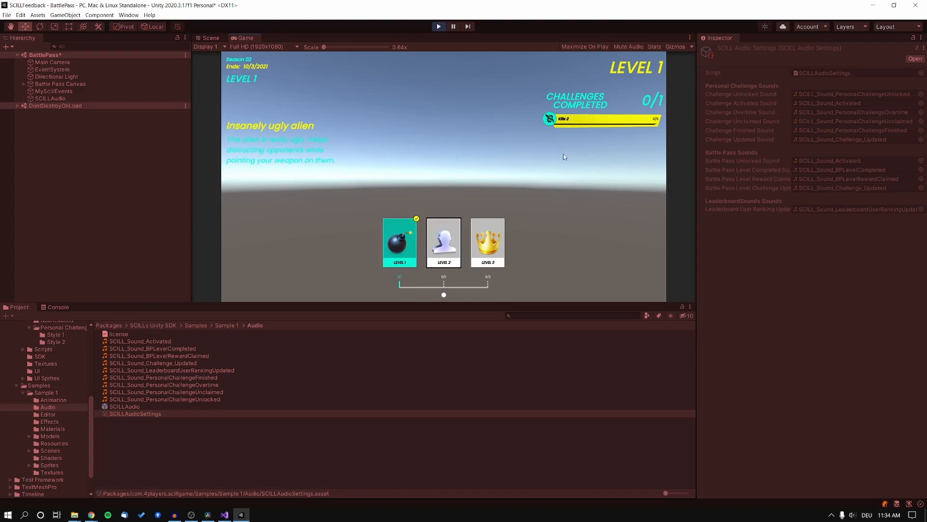
left_click(438, 26)
Open the Leaderboard scene and inspect its SCILL Manager, MyScillEvents, Leaderboard Canvas and nested Leaderboard objects.
double_click(126, 341)
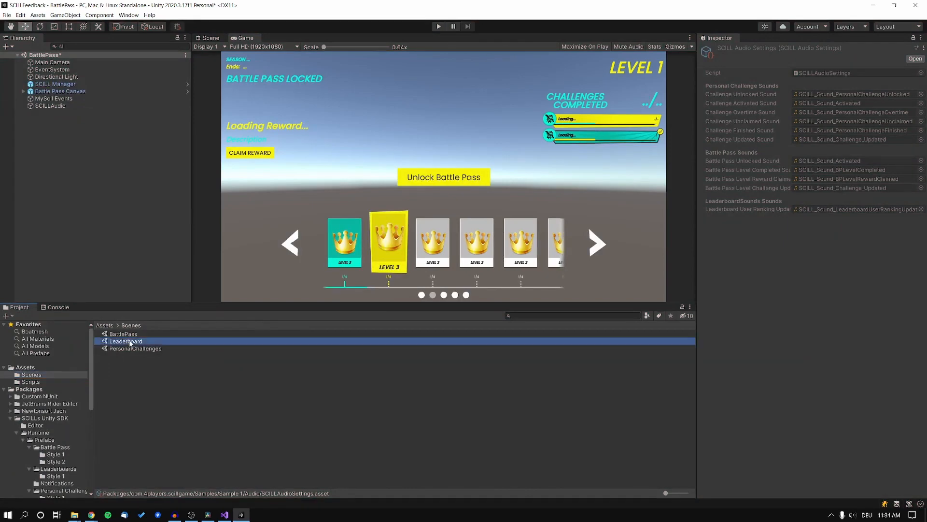
left_click(453, 277)
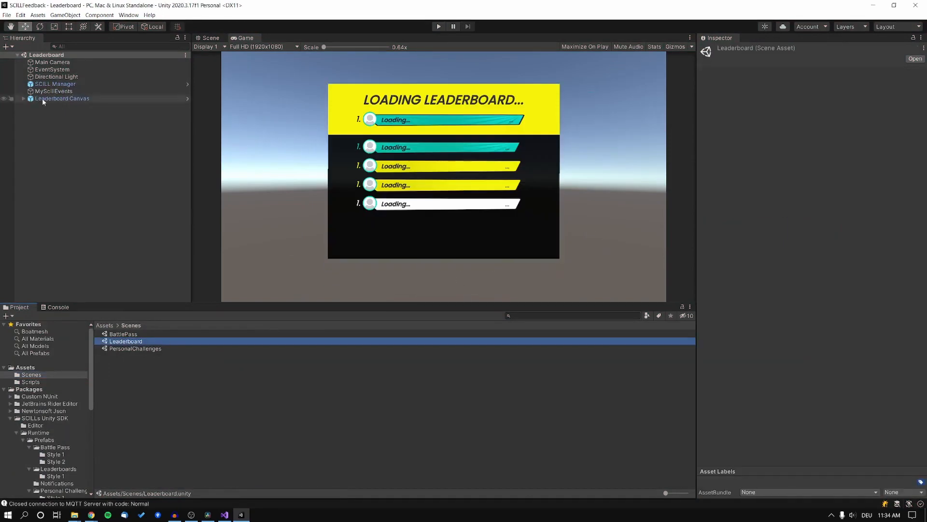
left_click(77, 142)
left_click(77, 84)
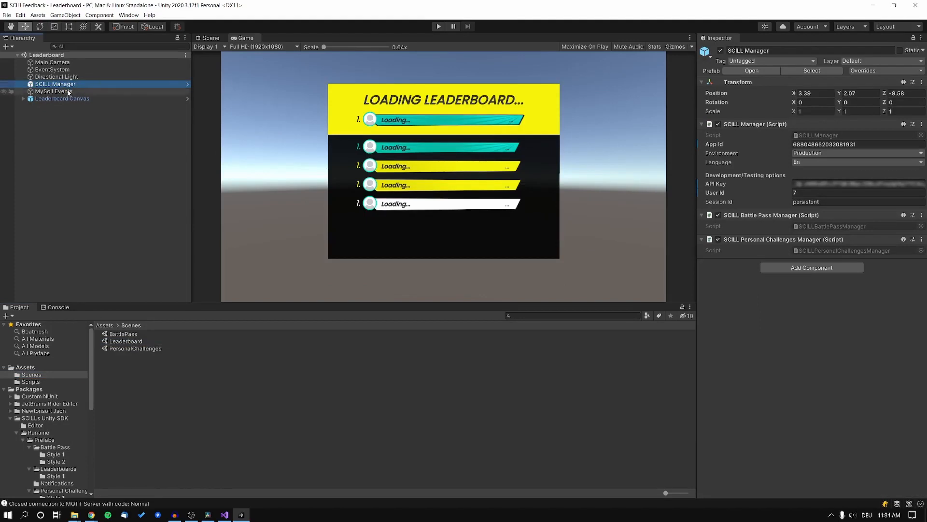
left_click(67, 92)
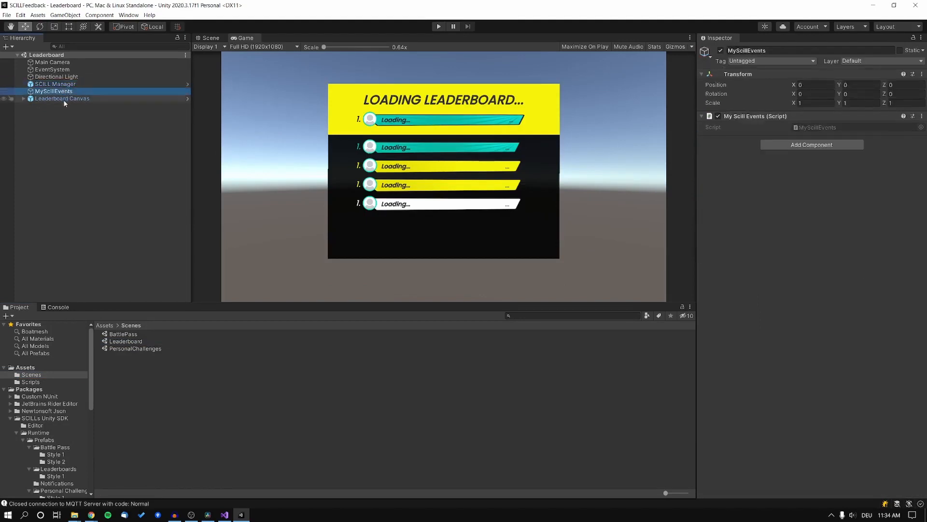
left_click(65, 99)
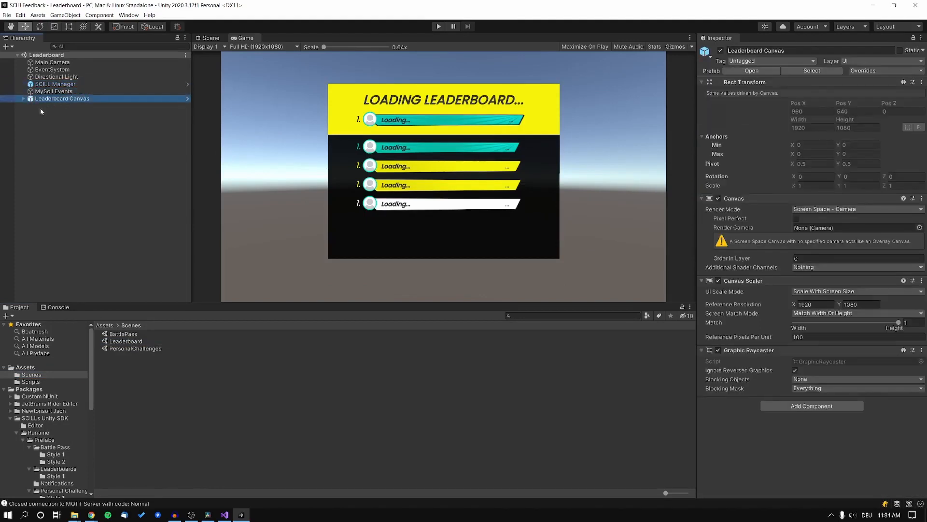
left_click(23, 99)
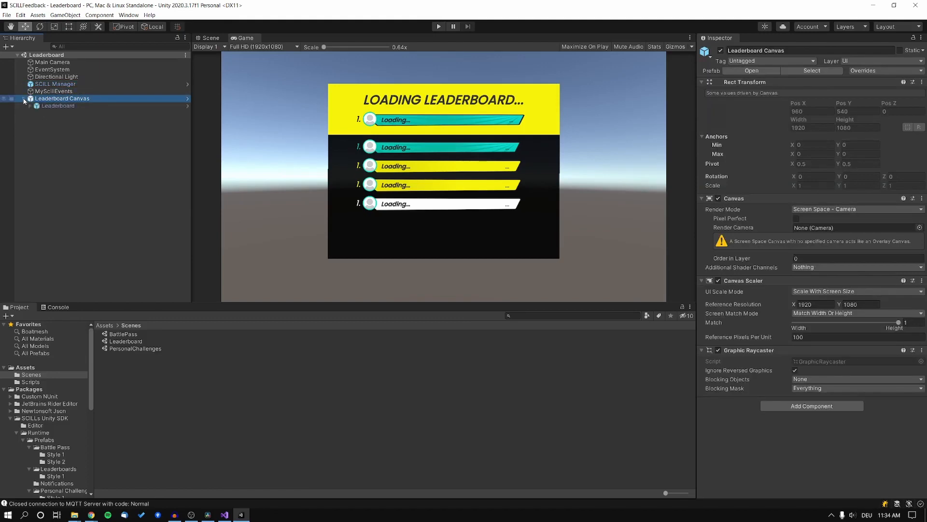
left_click(68, 106)
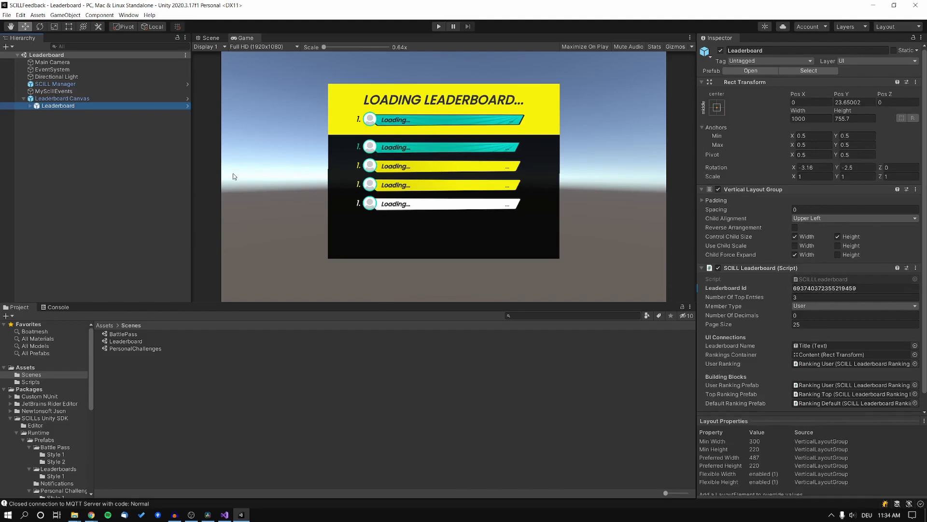
Create an empty root-level game object named SCILLAudio and add an Audio Source component to it.
right_click(47, 120)
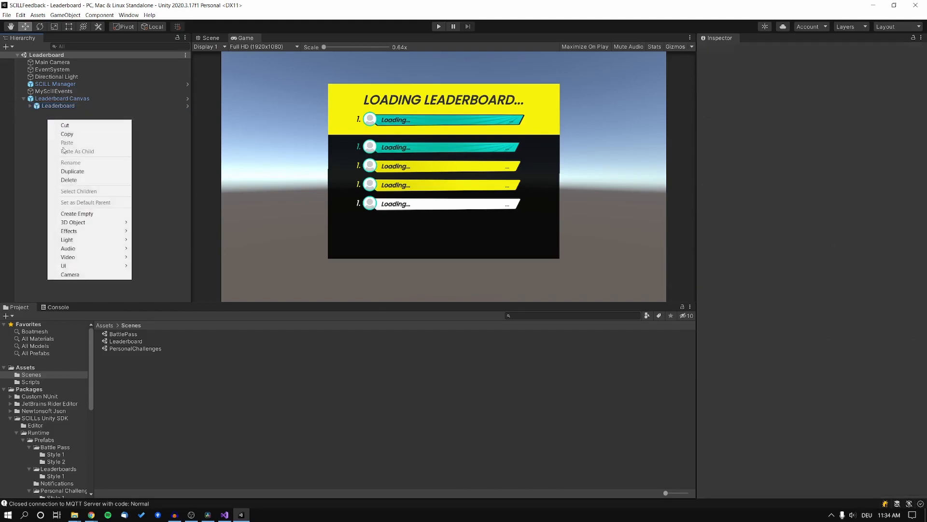
left_click(98, 213)
type("SCILLAudio")
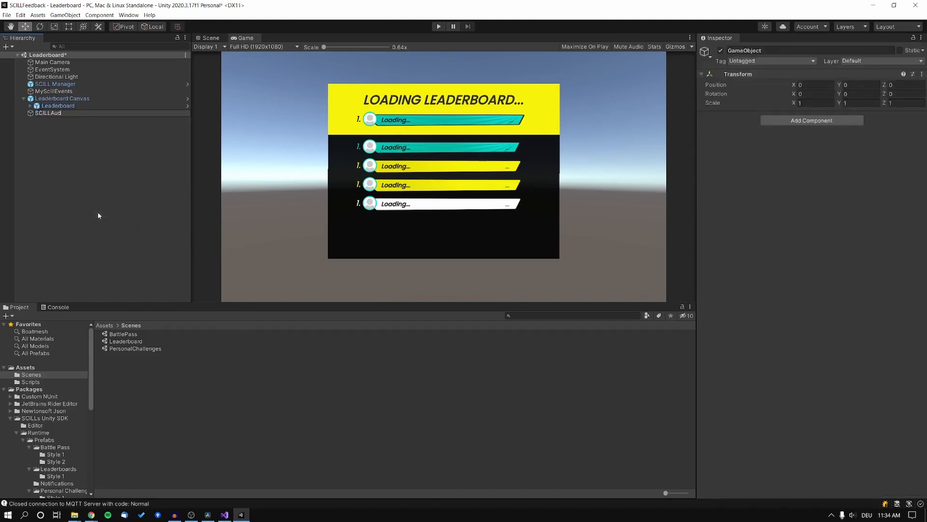
key("Return")
left_click(837, 121)
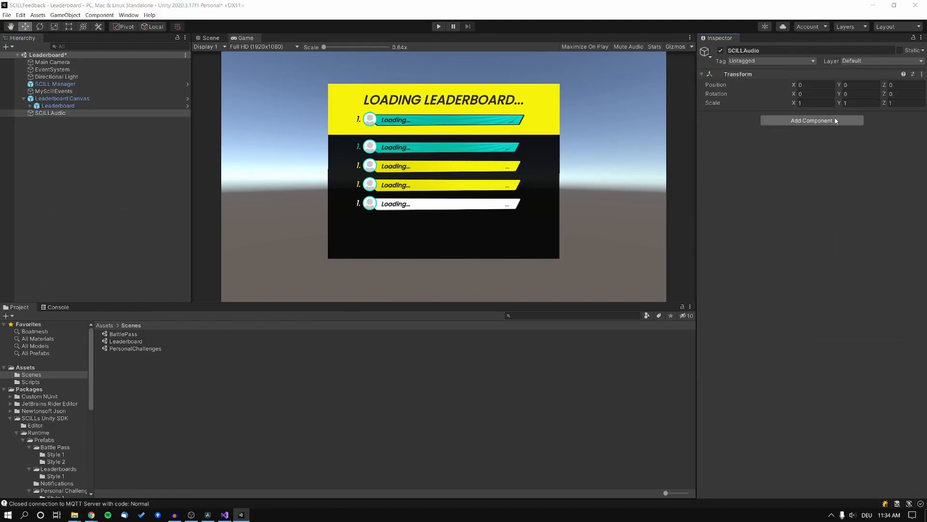
type("audio source")
key("Return")
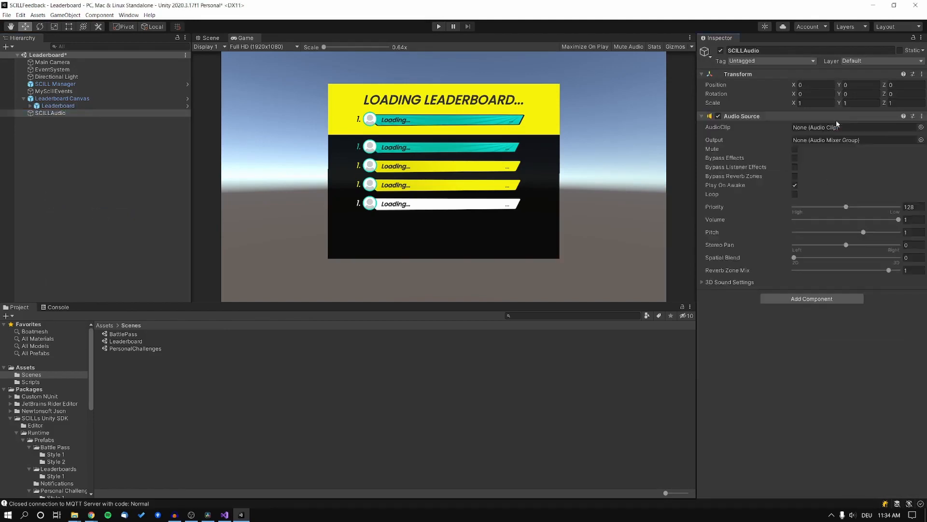
Add a SCILL Leaderboard Audio component to SCILLAudio and assign the object's own Audio Source to it.
left_click(821, 299)
type("scill lead")
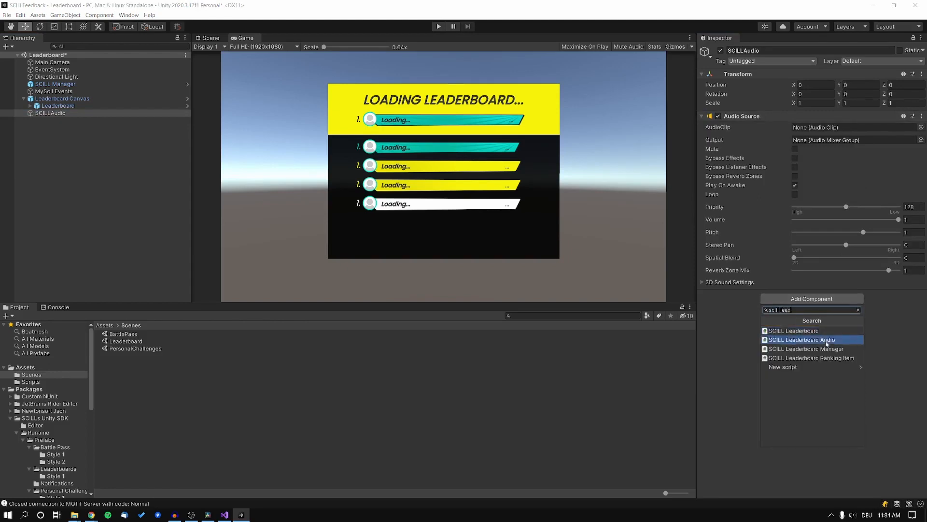
left_click(826, 340)
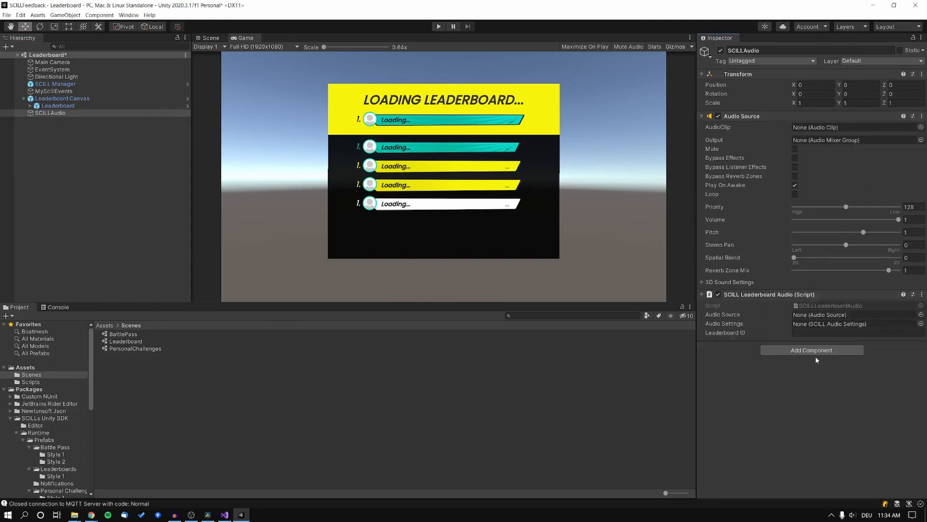
left_click_drag(819, 260, 839, 316)
Assign the SCILLAudioSettings asset from the package's Sample 1 Audio folder as the Audio Settings of the SCILL Leaderboard Audio component.
scroll(53, 423, "down", 5)
scroll(54, 451, "down", 3)
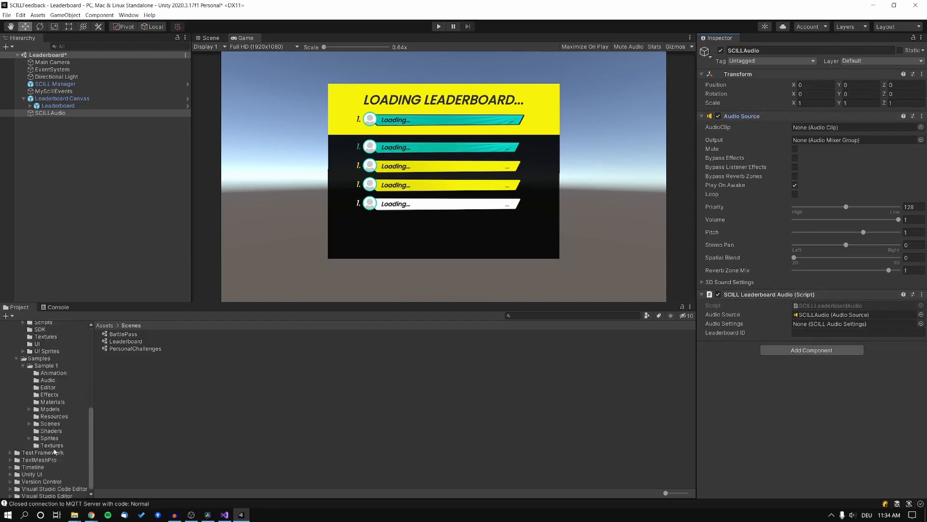
left_click(47, 380)
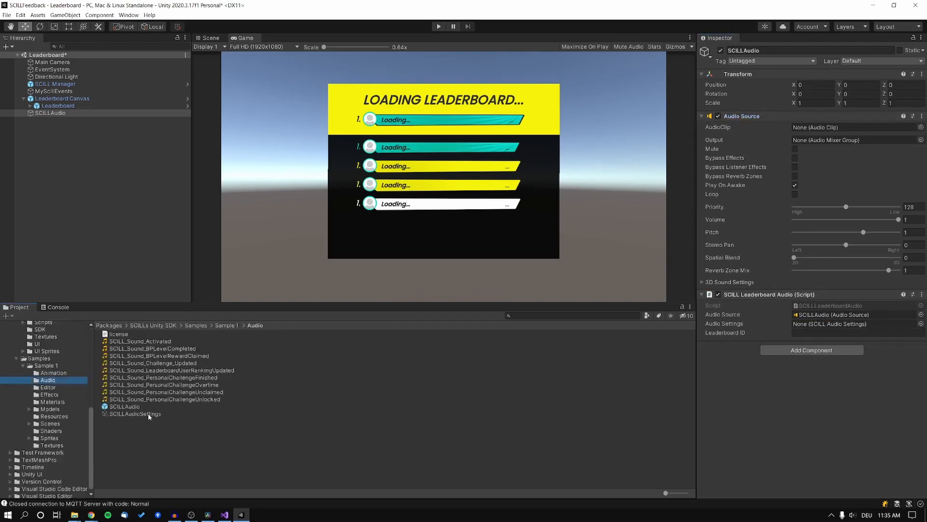
left_click_drag(148, 414, 840, 323)
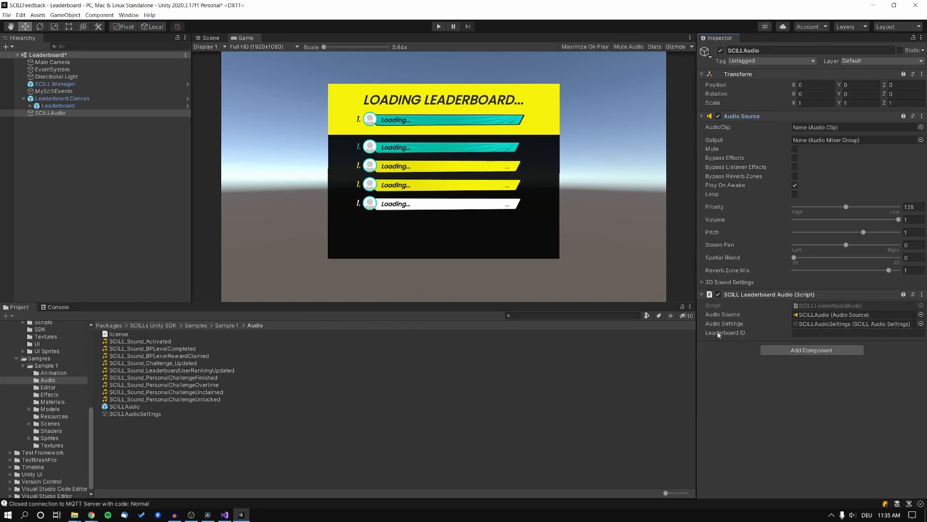
Copy the Leaderboard Id from the Leaderboard object into the Leaderboard ID of SCILLAudio's SCILL Leaderboard Audio component.
left_click(60, 106)
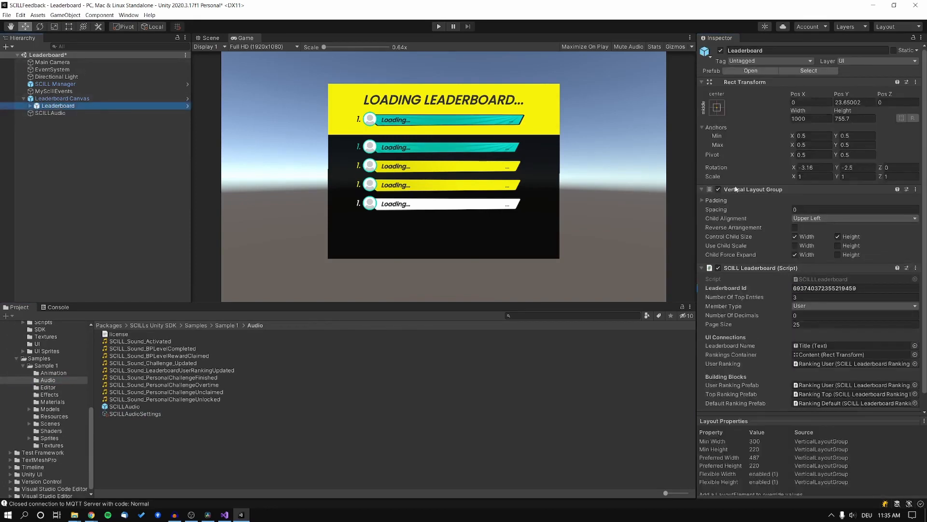
left_click(826, 288)
key("ctrl+c")
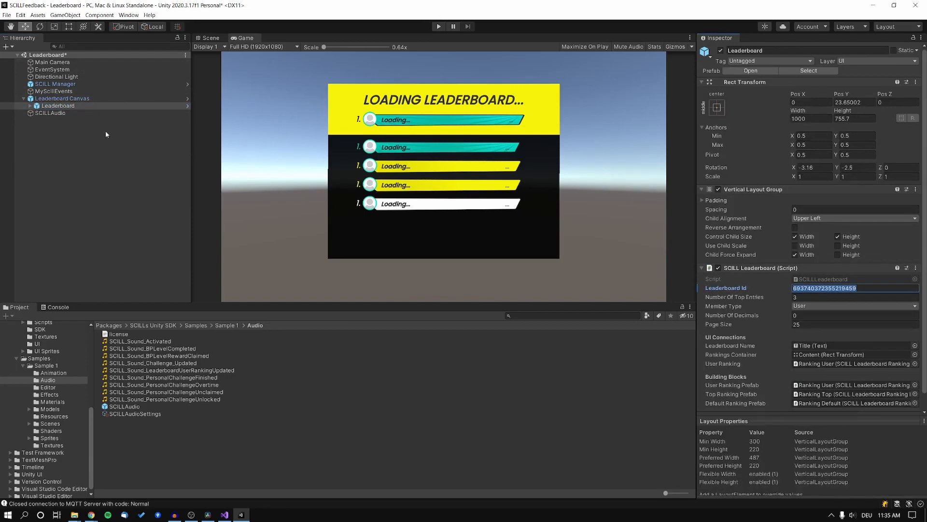
left_click(65, 112)
left_click(842, 333)
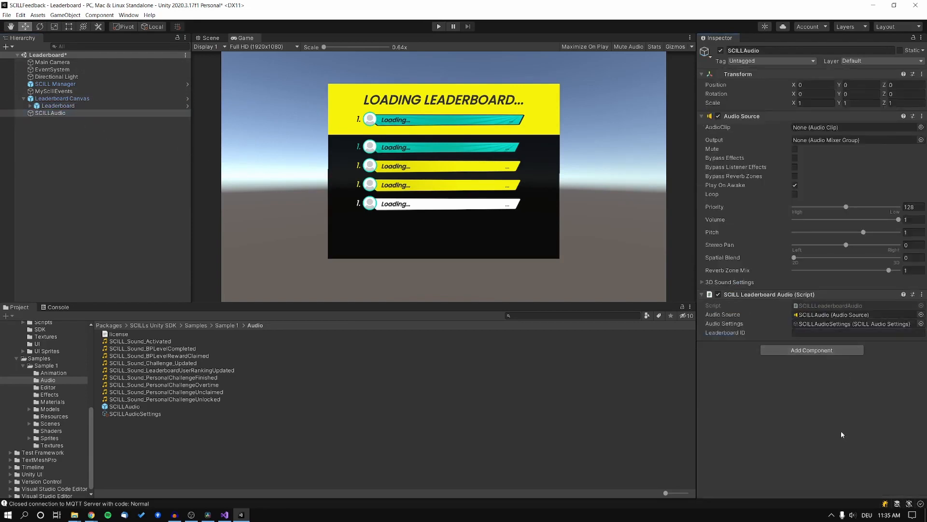
key("ctrl+v")
Locate the assigned SCILLAudioSettings asset, review its leaderboard user ranking sound, and return to the SCILLAudio object.
left_click(850, 323)
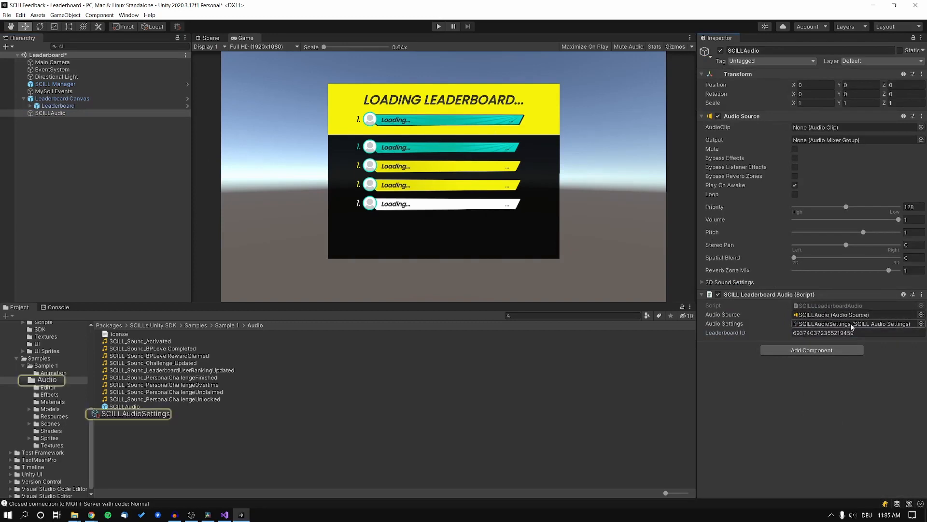
left_click(148, 414)
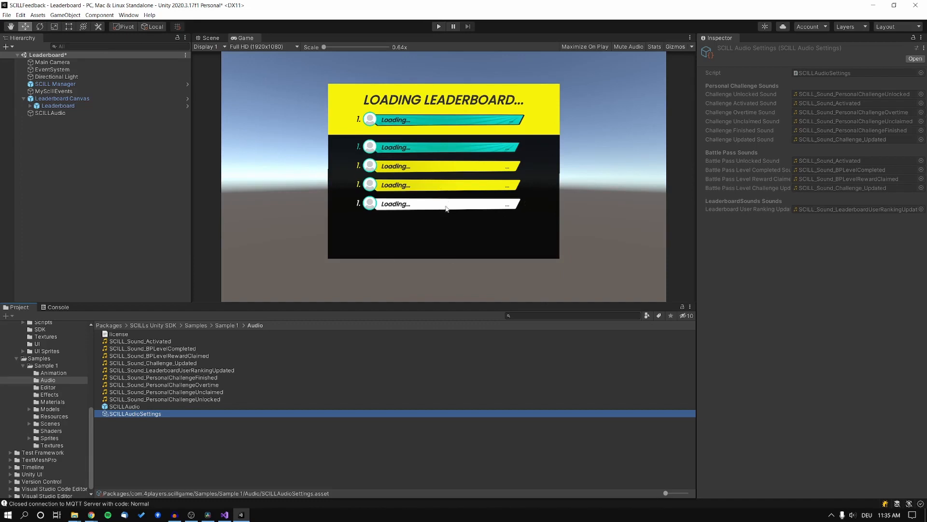
left_click(50, 112)
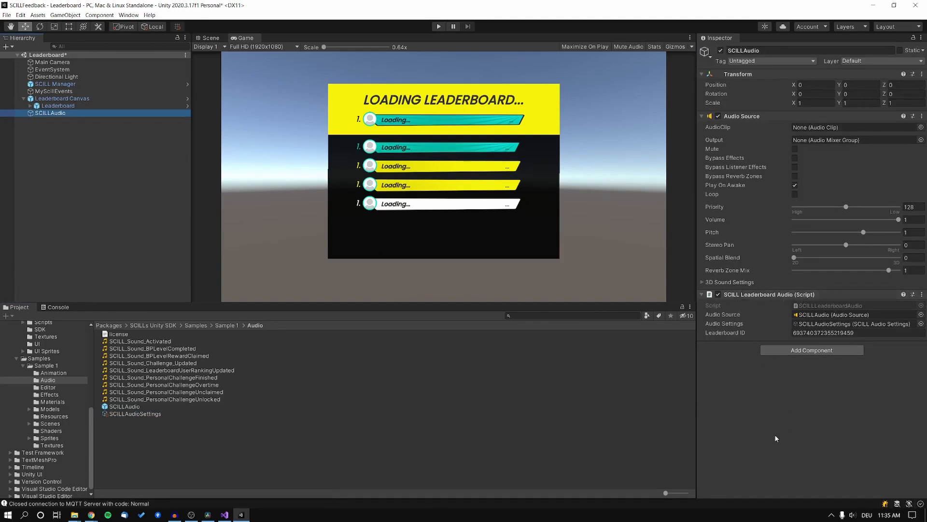
Test the leaderboard scene in play mode, looking through the rankings as the user's rank updates, and stop playback.
left_click(434, 26)
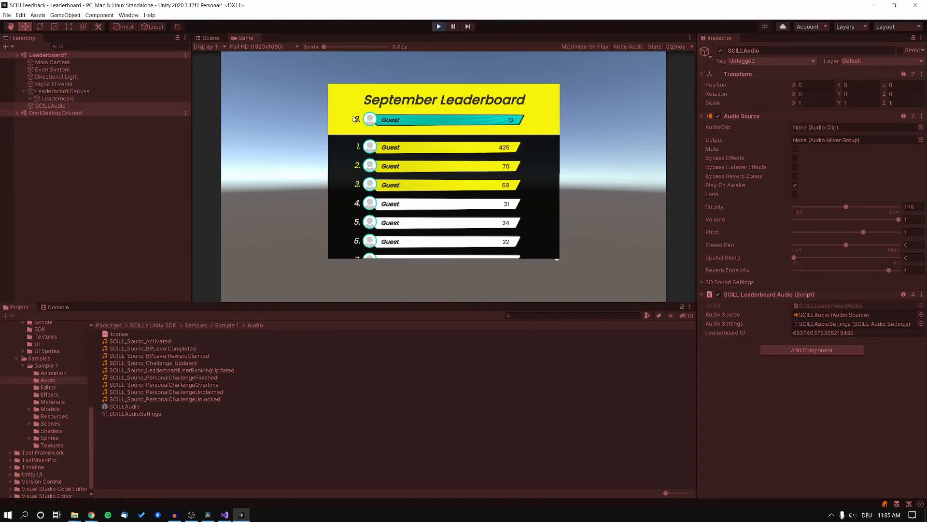
scroll(425, 166, "down", 3)
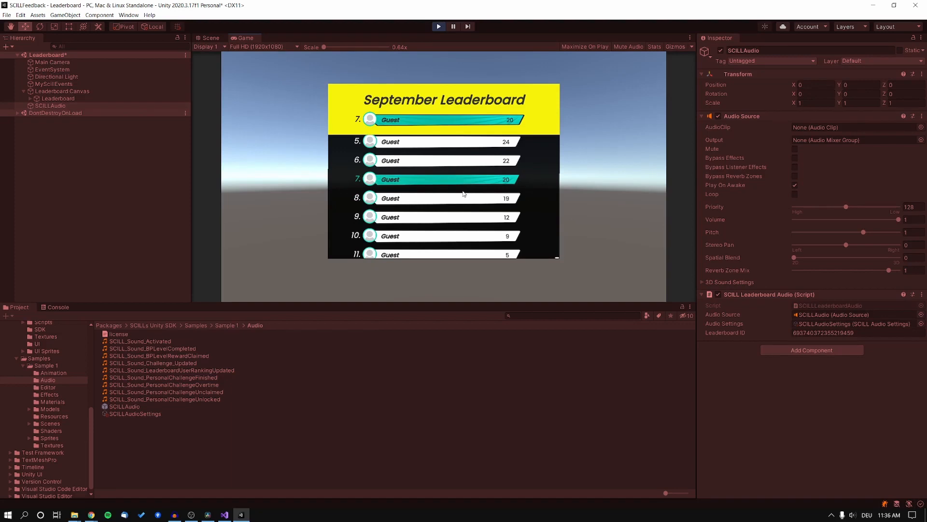
left_click(439, 26)
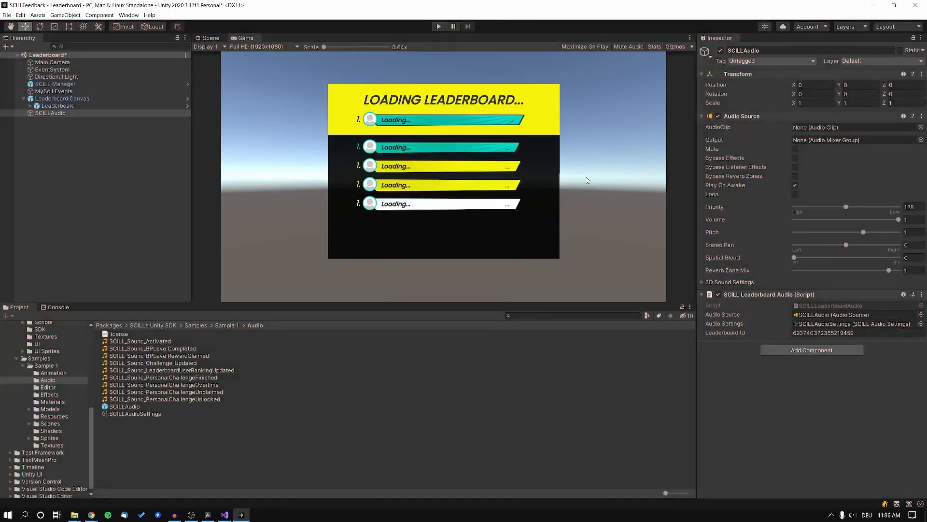